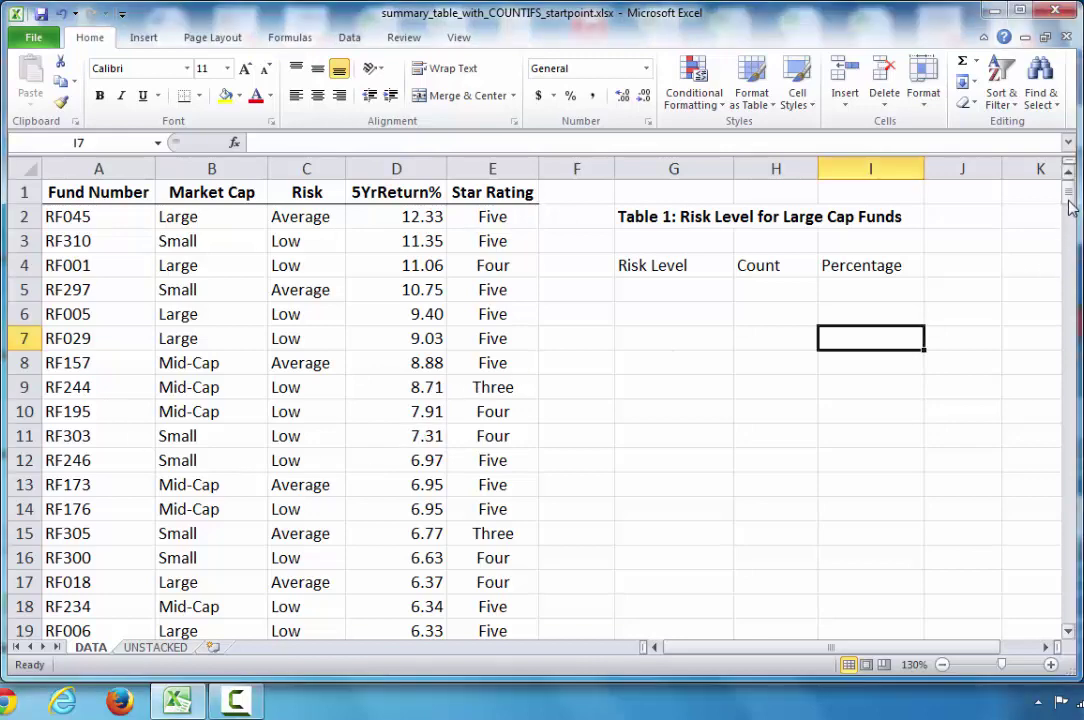
# Step: Enter the risk levels Low, Average and High in cells G5 to G7 of Table 1
pyautogui.moveTo(1068, 206)
pyautogui.mouseDown()
pyautogui.moveTo(1068, 394)
pyautogui.moveTo(1068, 198)
pyautogui.mouseUp()
pyautogui.moveTo(1069, 207); pyautogui.dragTo(1070, 226)
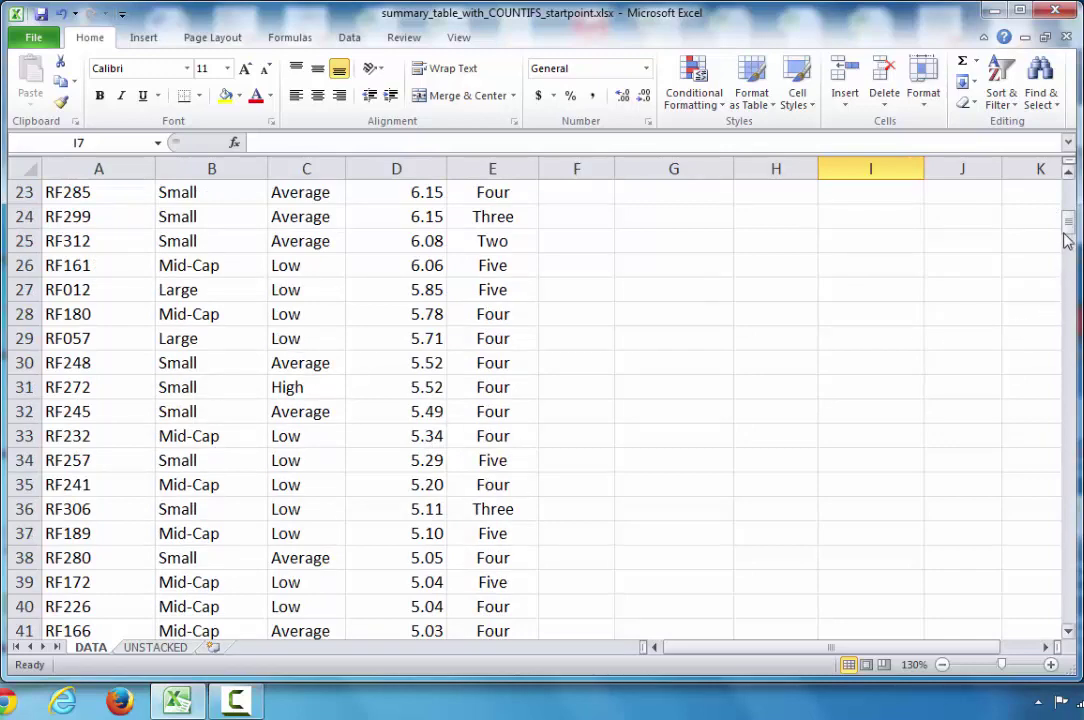
pyautogui.moveTo(1069, 222); pyautogui.dragTo(1069, 190)
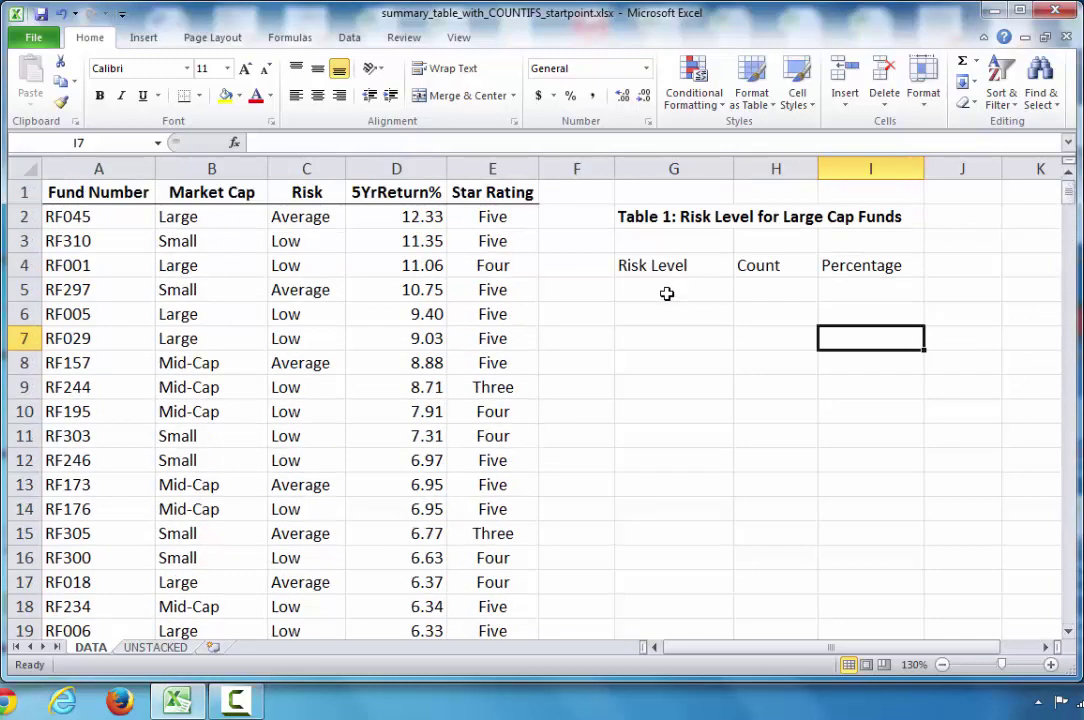
pyautogui.click(667, 293)
pyautogui.write('Low')
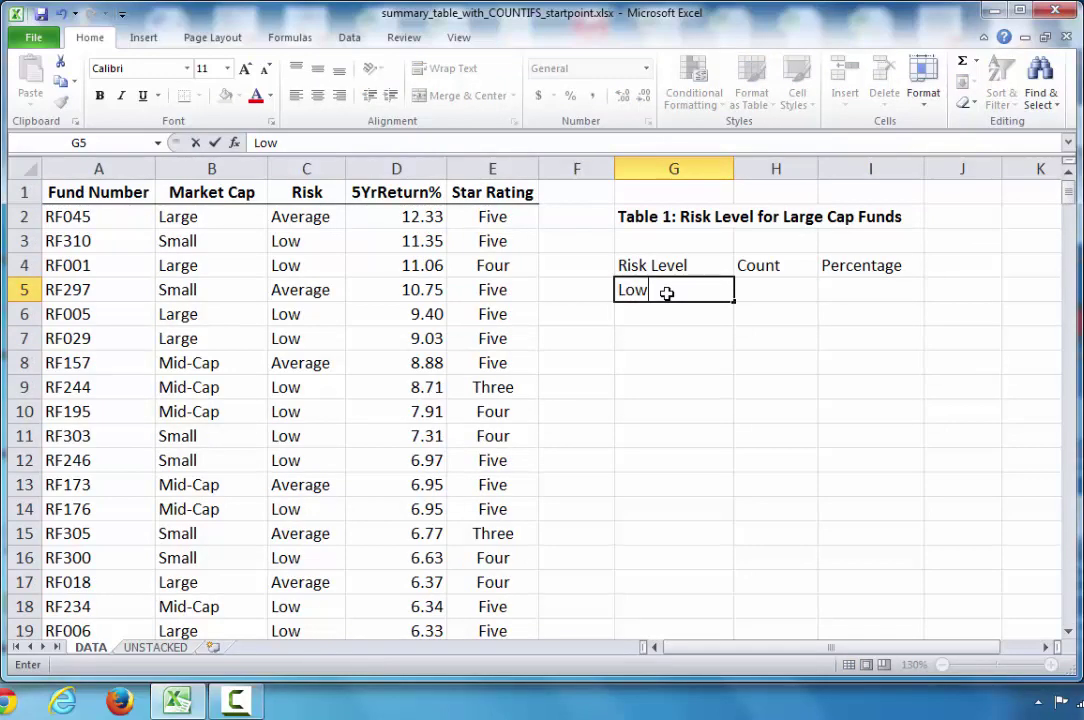
pyautogui.press('Return')
pyautogui.write('Average')
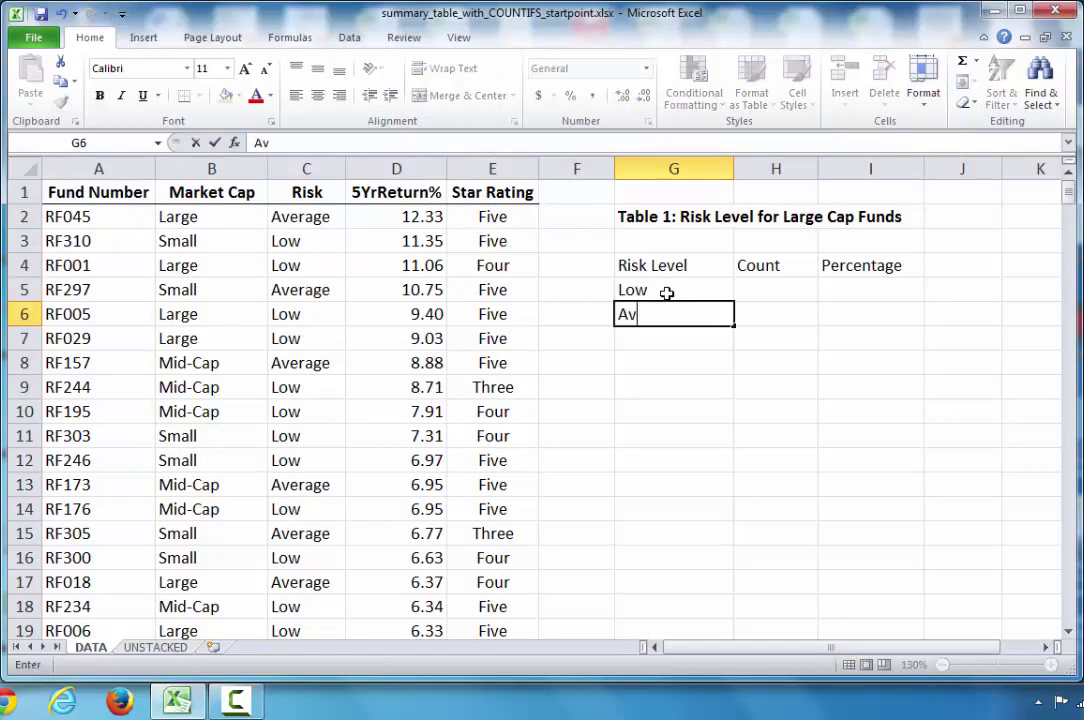
pyautogui.press('Return')
pyautogui.write('High')
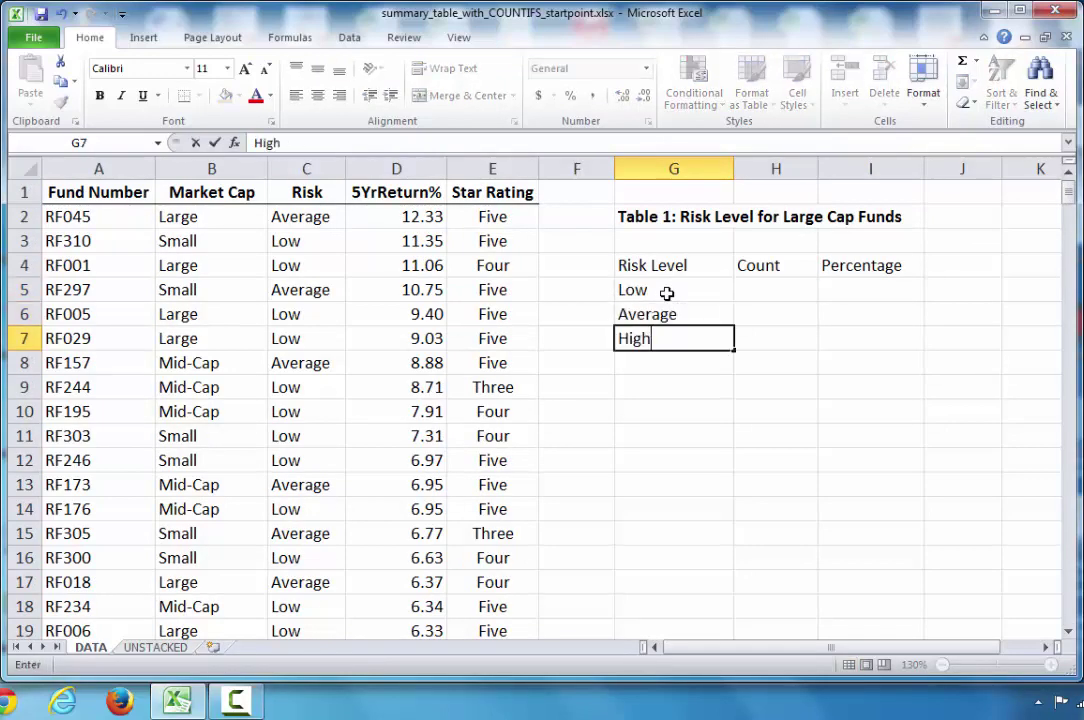
pyautogui.click(670, 462)
# Step: Apply all borders to the table range G4:I7 and slightly widen the Count column
pyautogui.moveTo(665, 266); pyautogui.dragTo(850, 340)
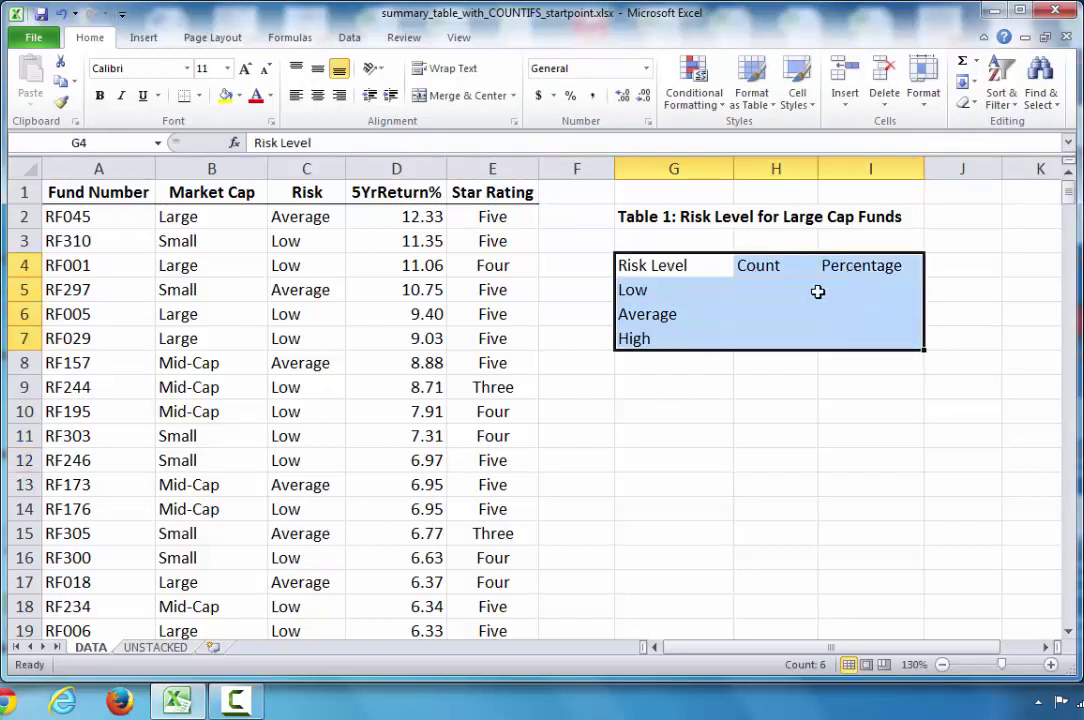
pyautogui.click(201, 96)
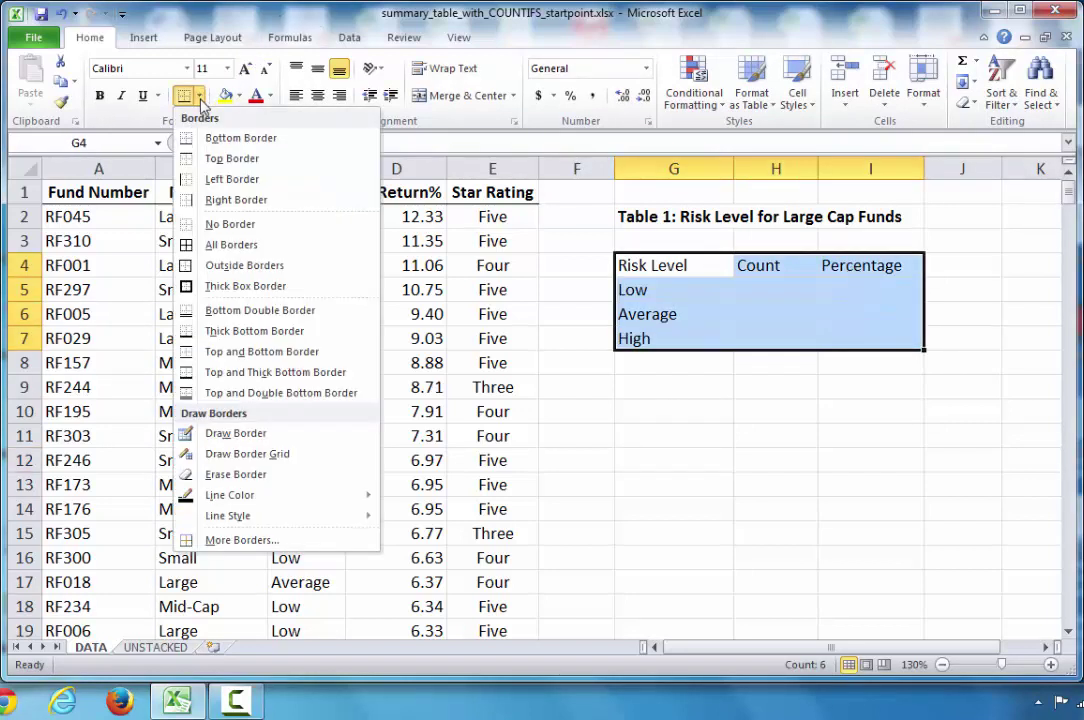
pyautogui.click(230, 242)
pyautogui.click(848, 506)
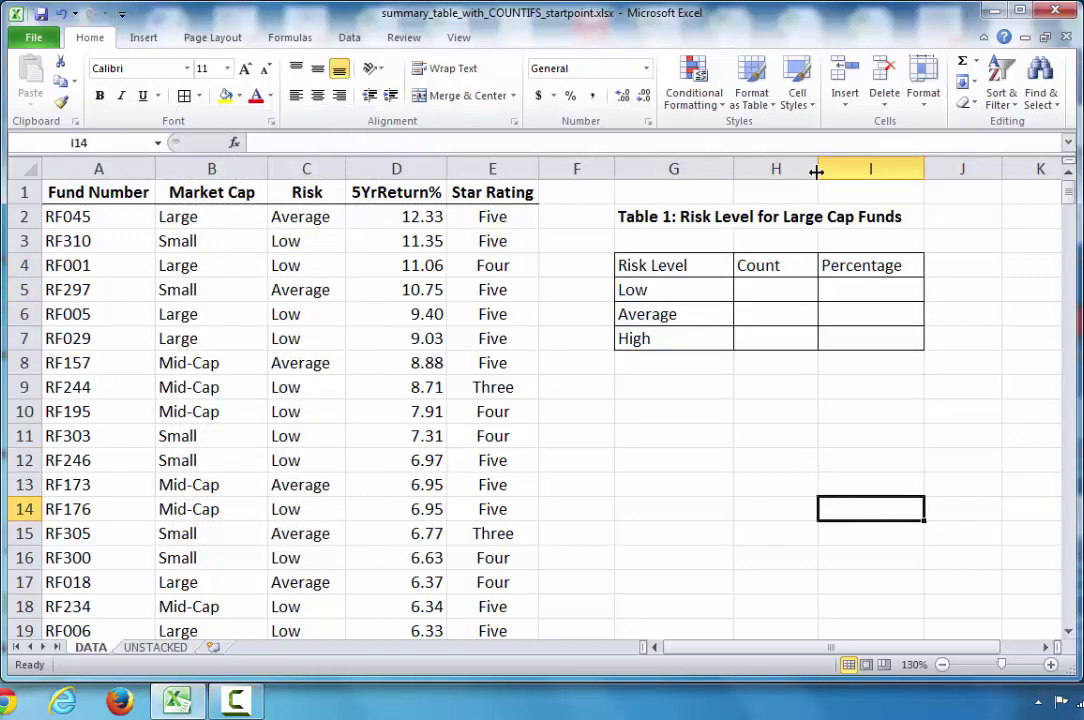
pyautogui.moveTo(818, 169); pyautogui.dragTo(828, 169)
# Step: Examine the Market Cap and Risk values of the large cap funds in rows 2 and 4
pyautogui.click(782, 286)
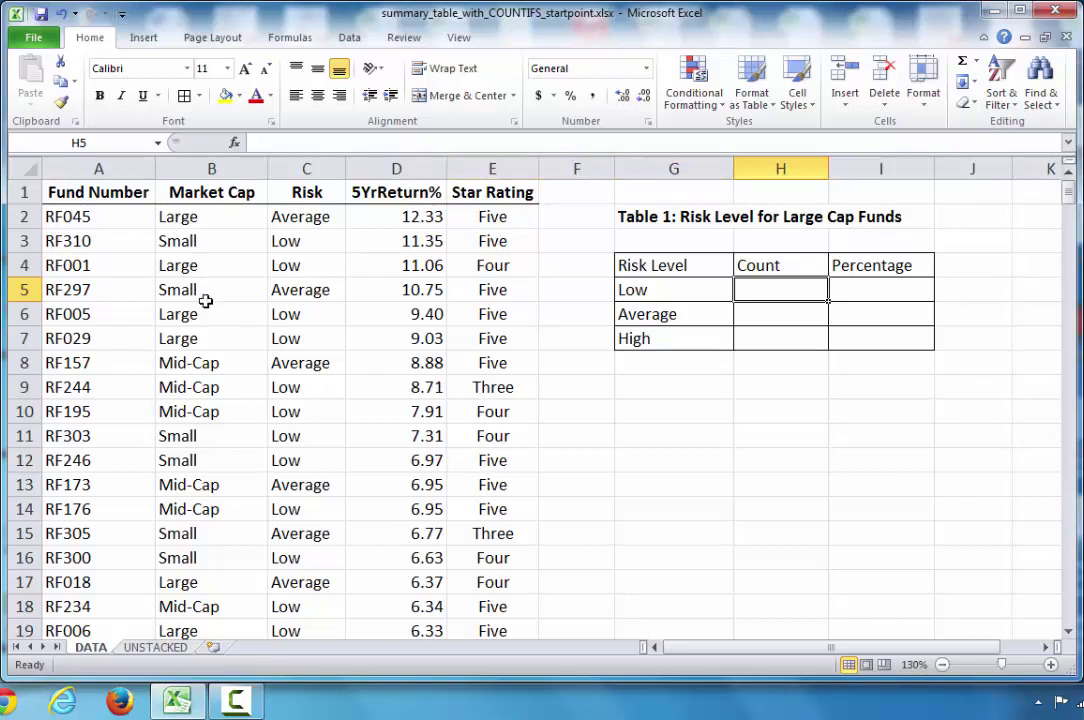
pyautogui.click(219, 222)
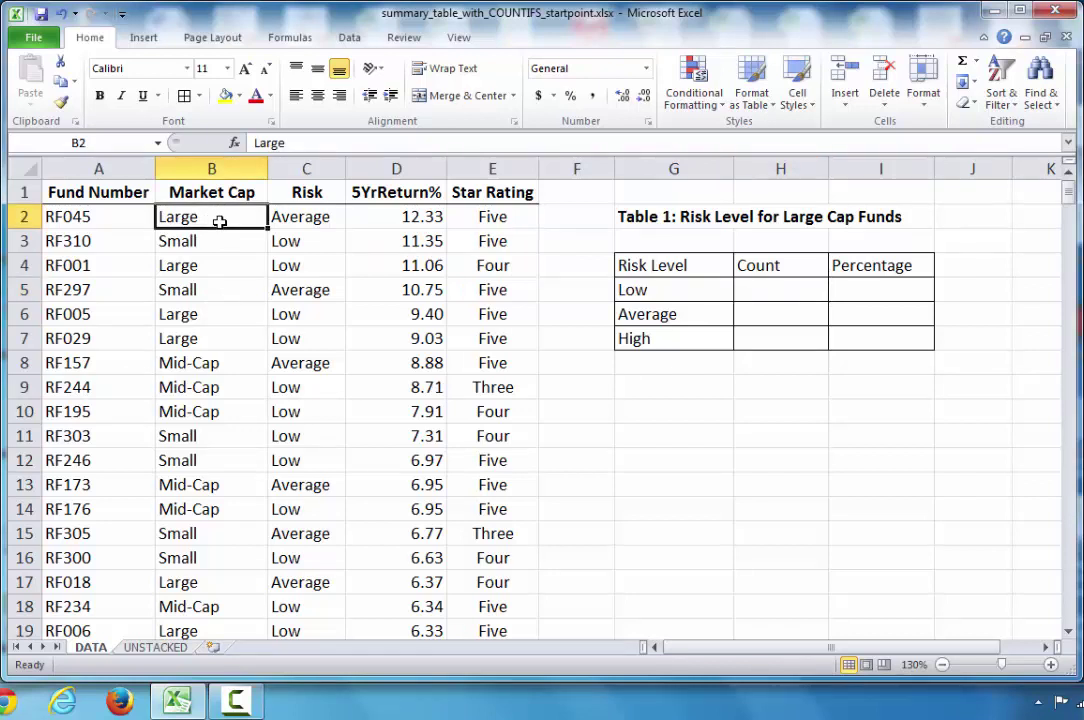
pyautogui.click(326, 220)
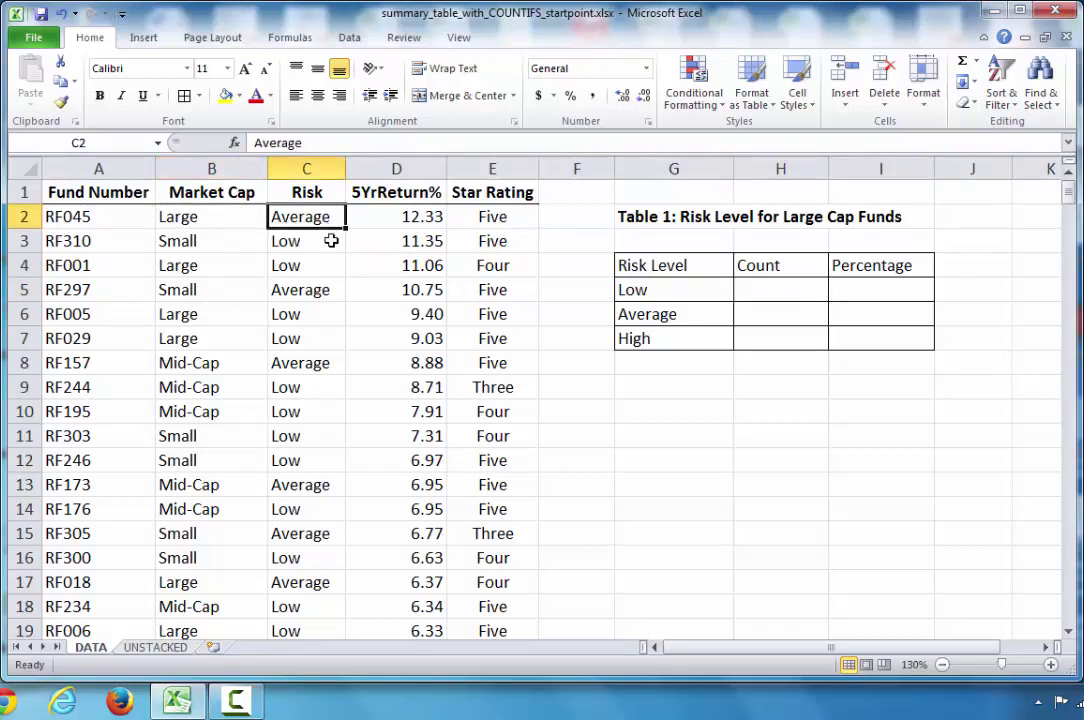
pyautogui.click(210, 221)
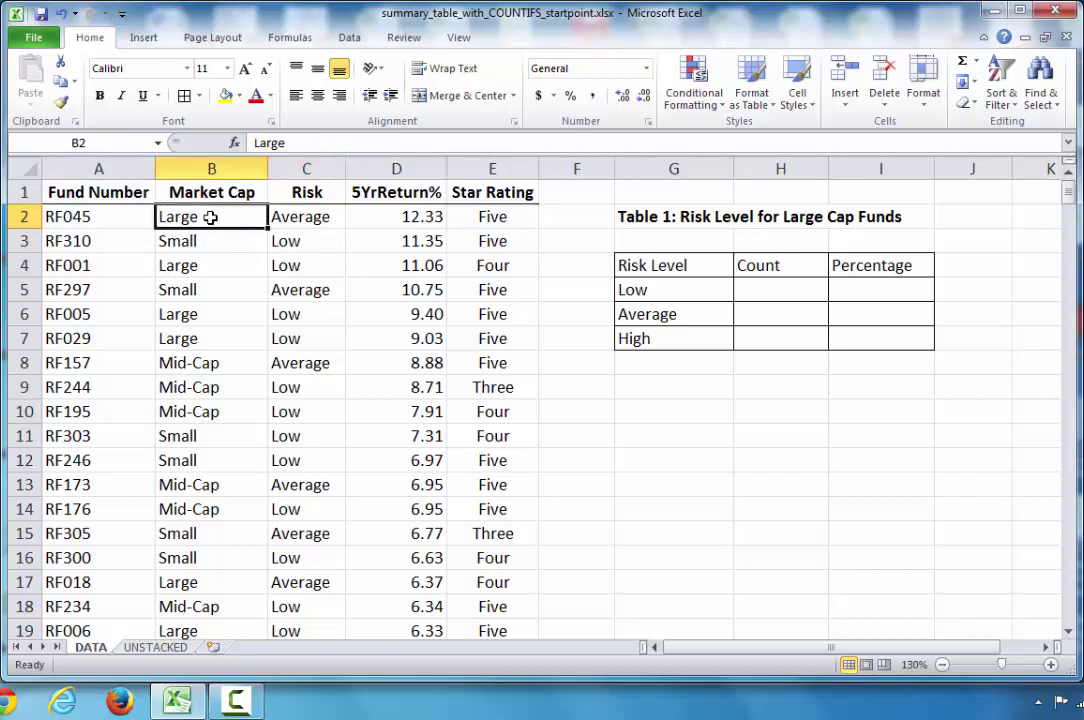
pyautogui.click(326, 224)
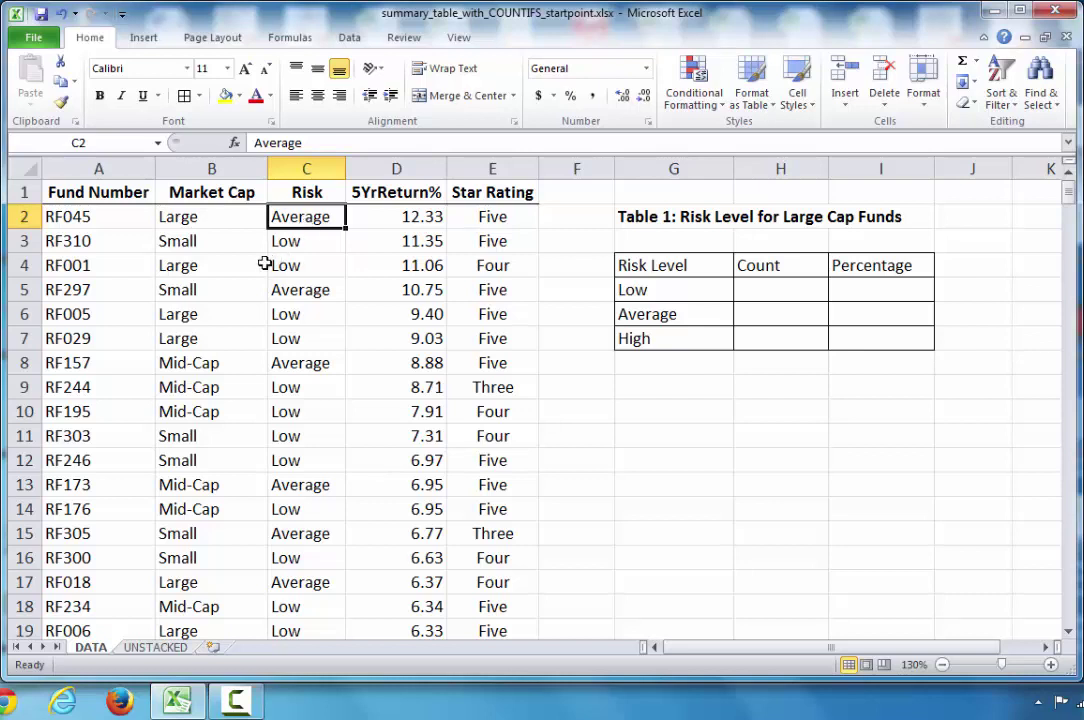
pyautogui.click(212, 266)
pyautogui.click(302, 266)
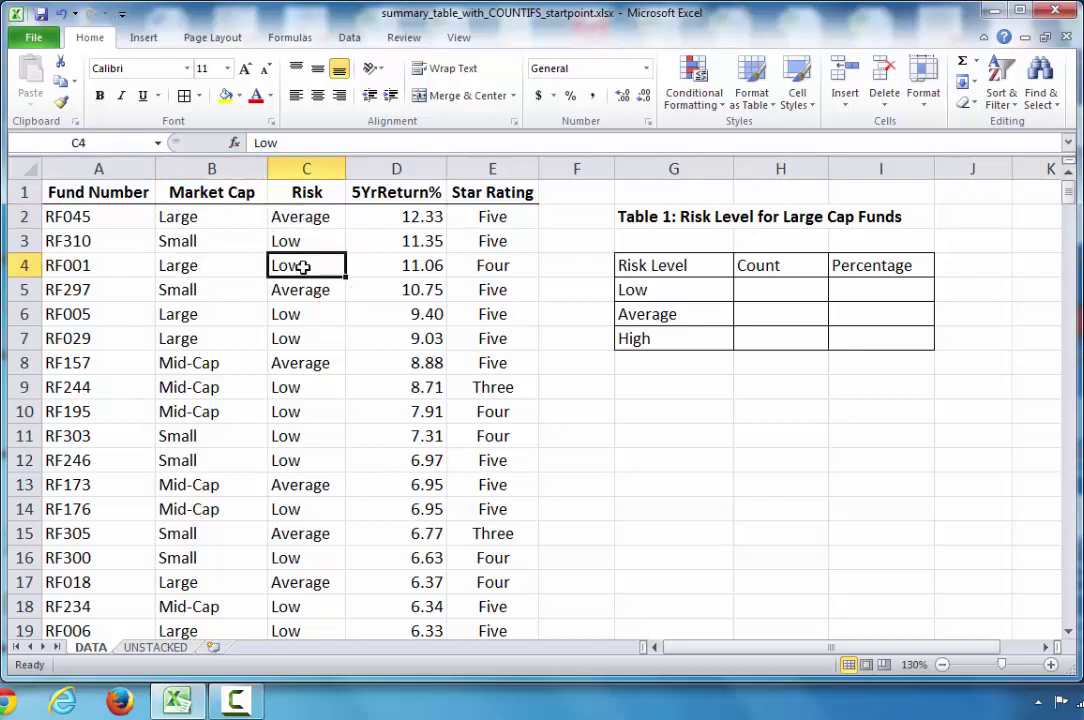
pyautogui.click(698, 464)
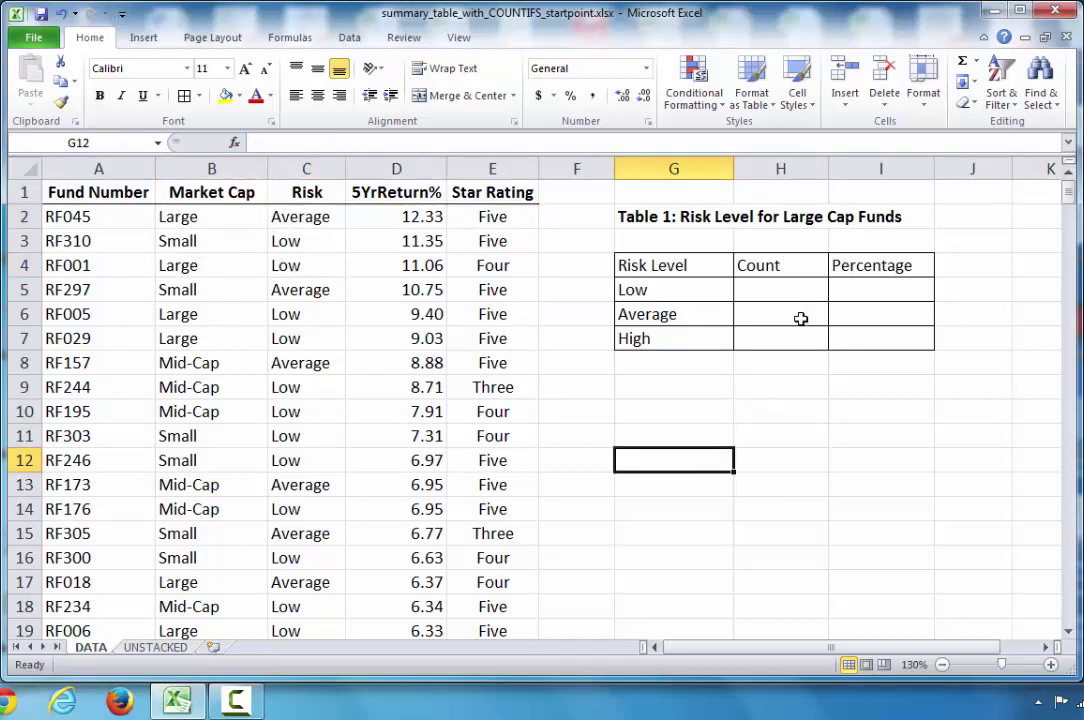
# Step: Start a COUNTIFS formula in H5 with the Market Cap range B2:B317 and the criterion "Large"
pyautogui.click(799, 292)
pyautogui.write('=')
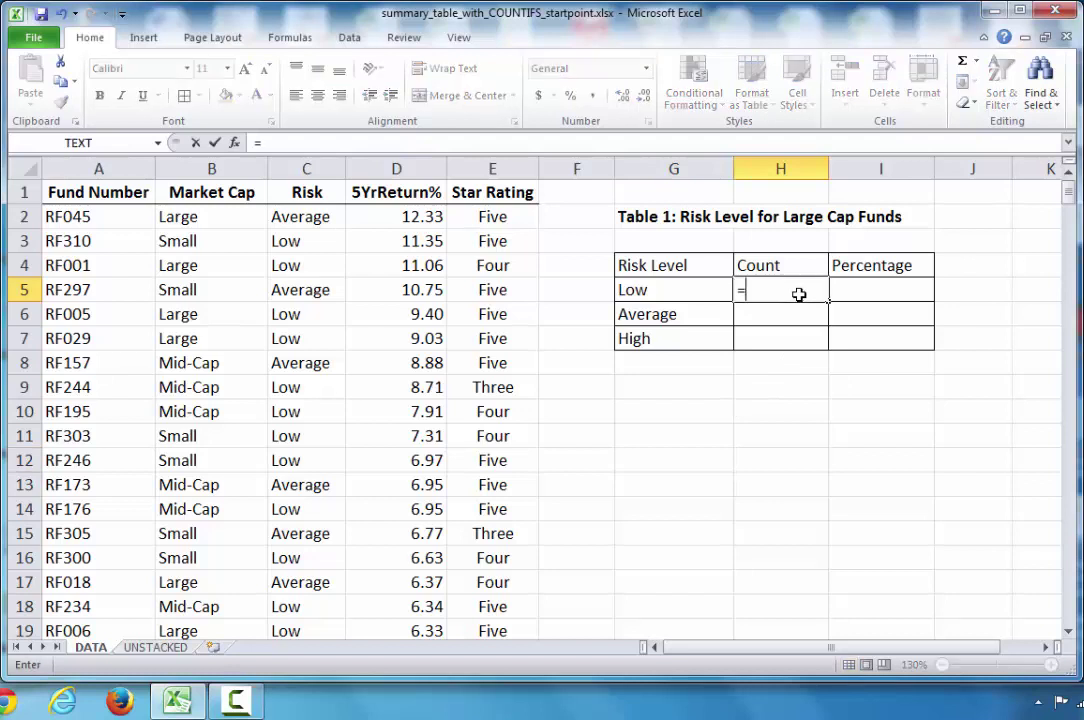
pyautogui.write('COUNTIFS')
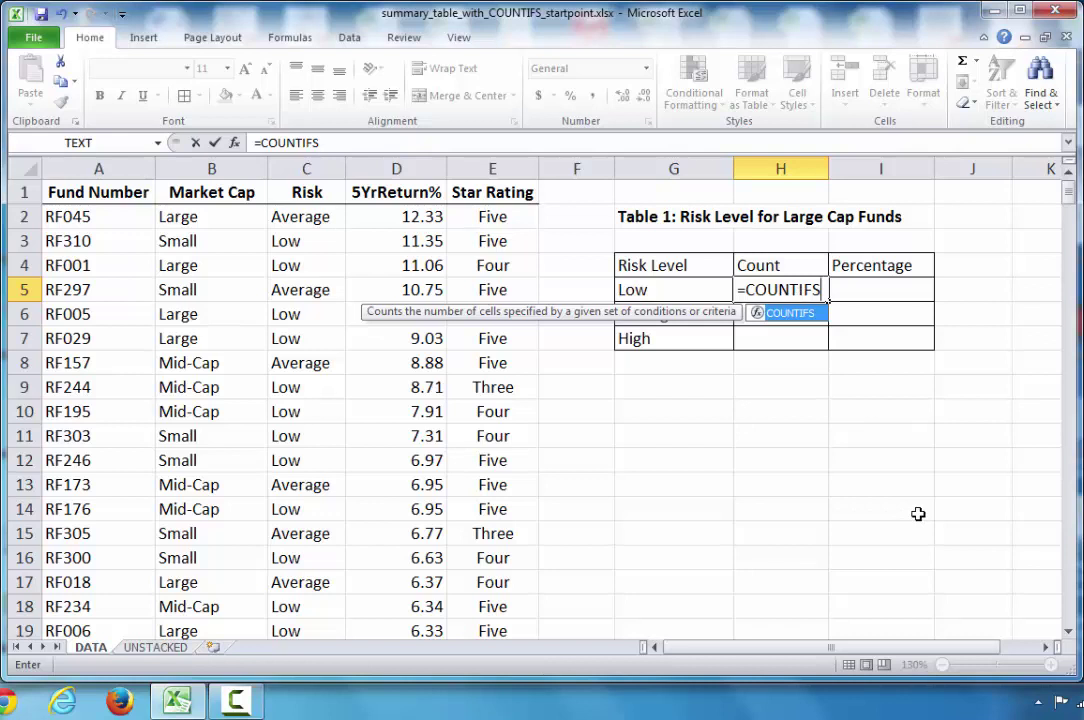
pyautogui.write('(')
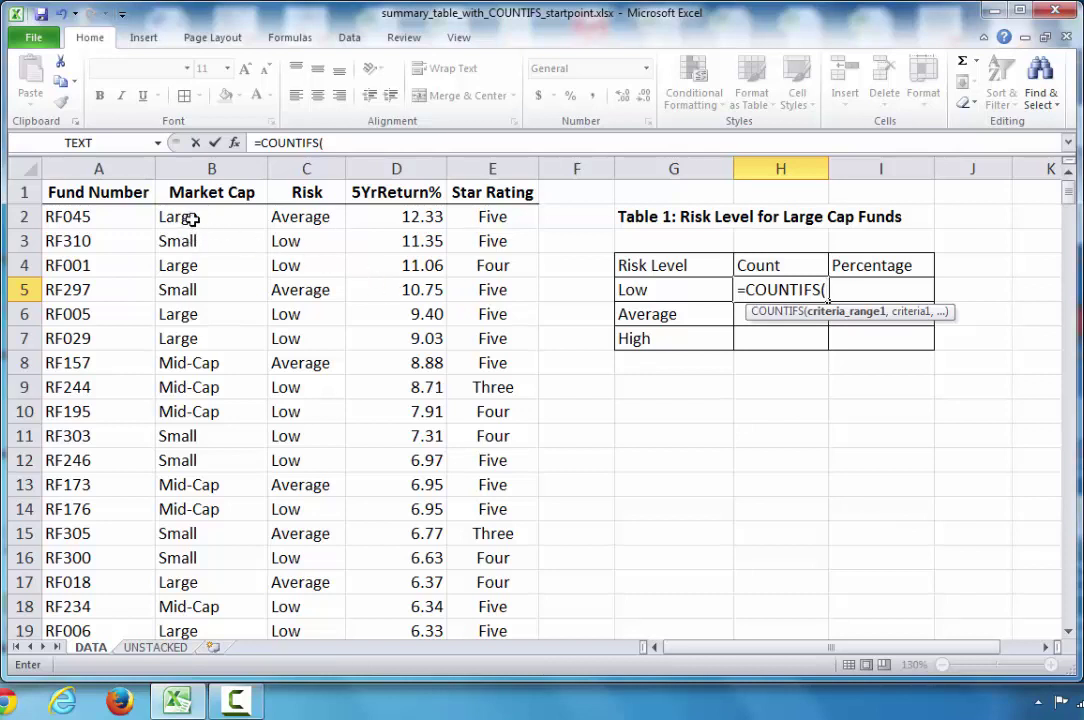
pyautogui.moveTo(191, 219); pyautogui.dragTo(198, 587)
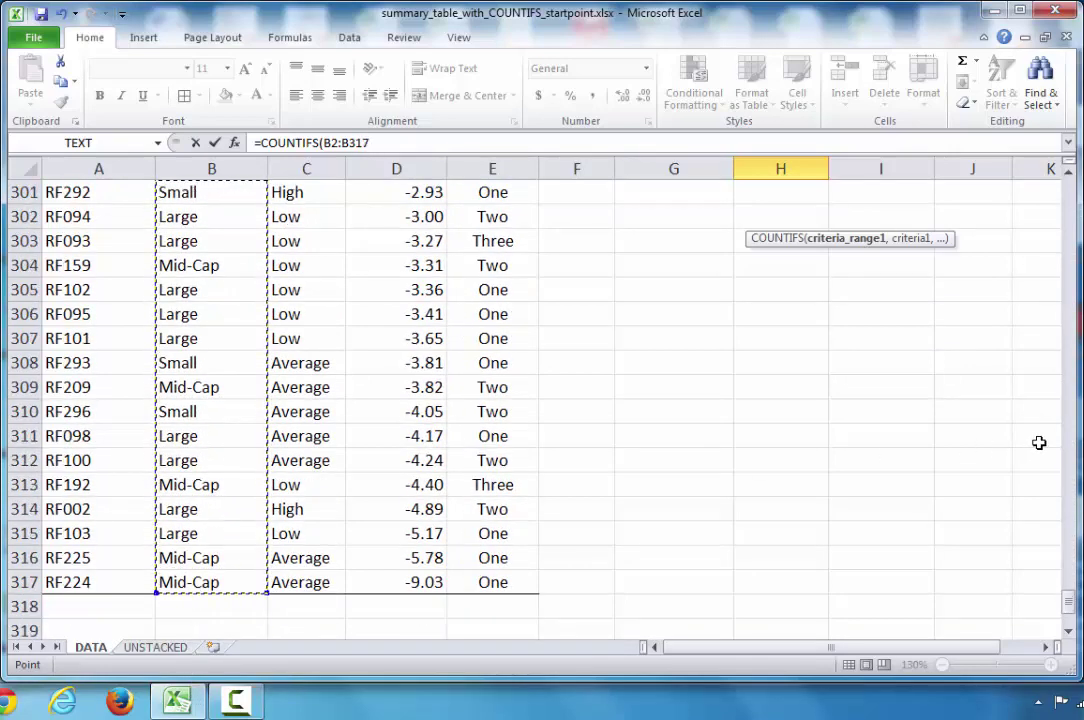
pyautogui.moveTo(1068, 600); pyautogui.dragTo(1069, 192)
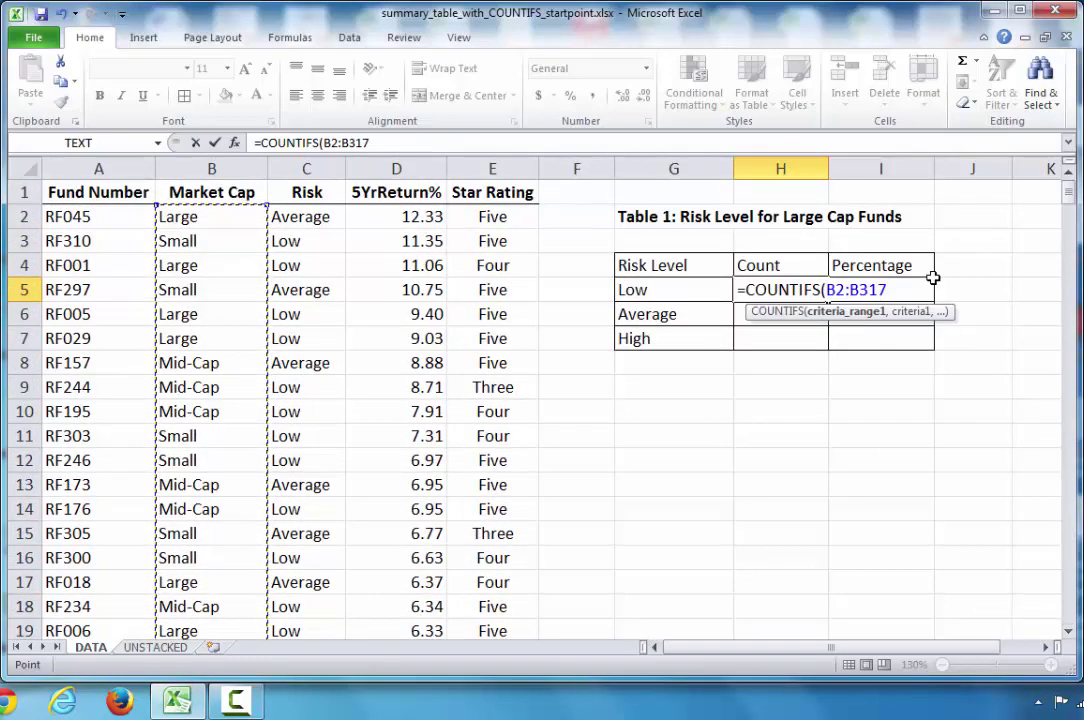
pyautogui.write(',')
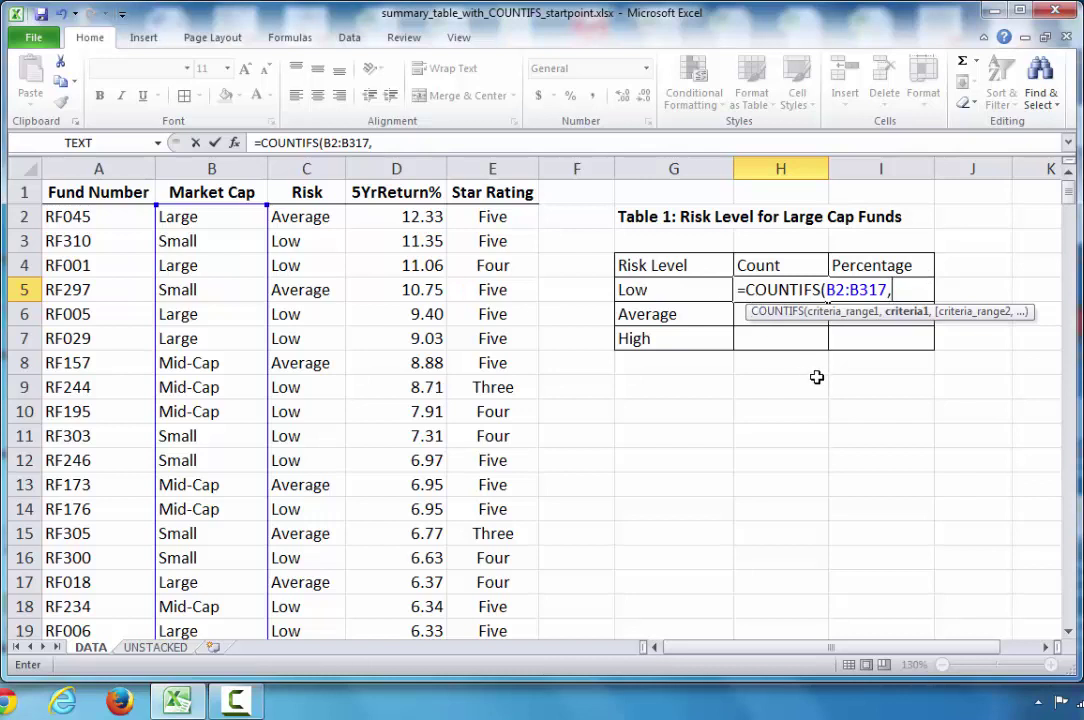
pyautogui.write('"Large"')
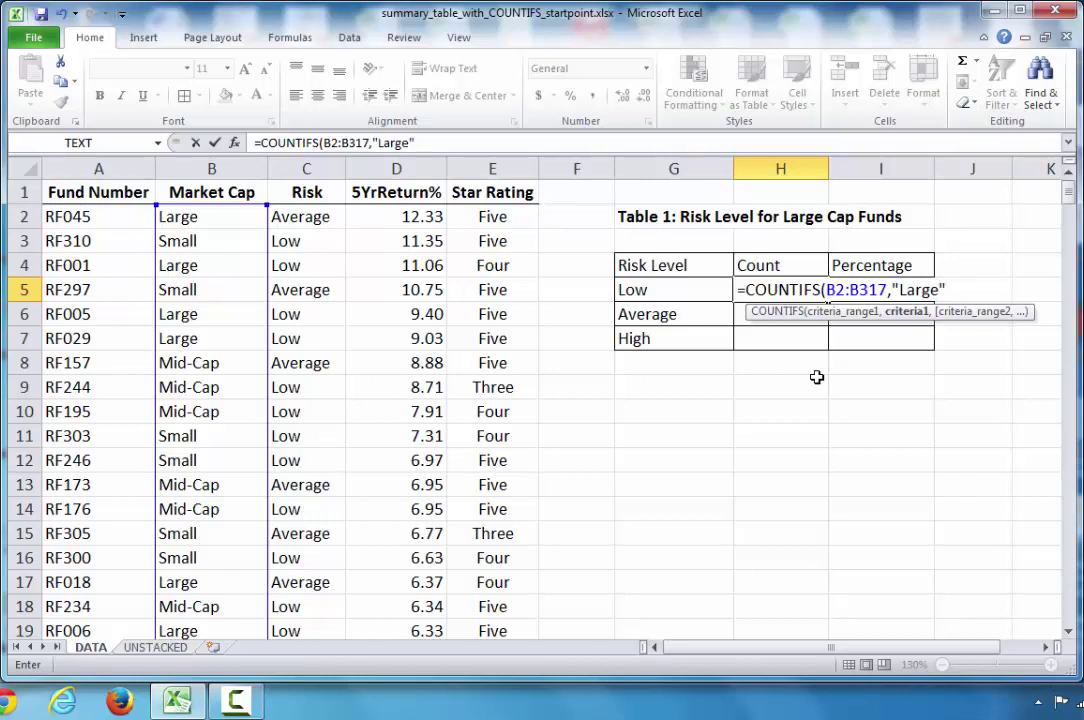
# Step: Add the Risk range C2:C317 with cell G5 as its criterion and close the COUNTIFS formula's parenthesis
pyautogui.write(',')
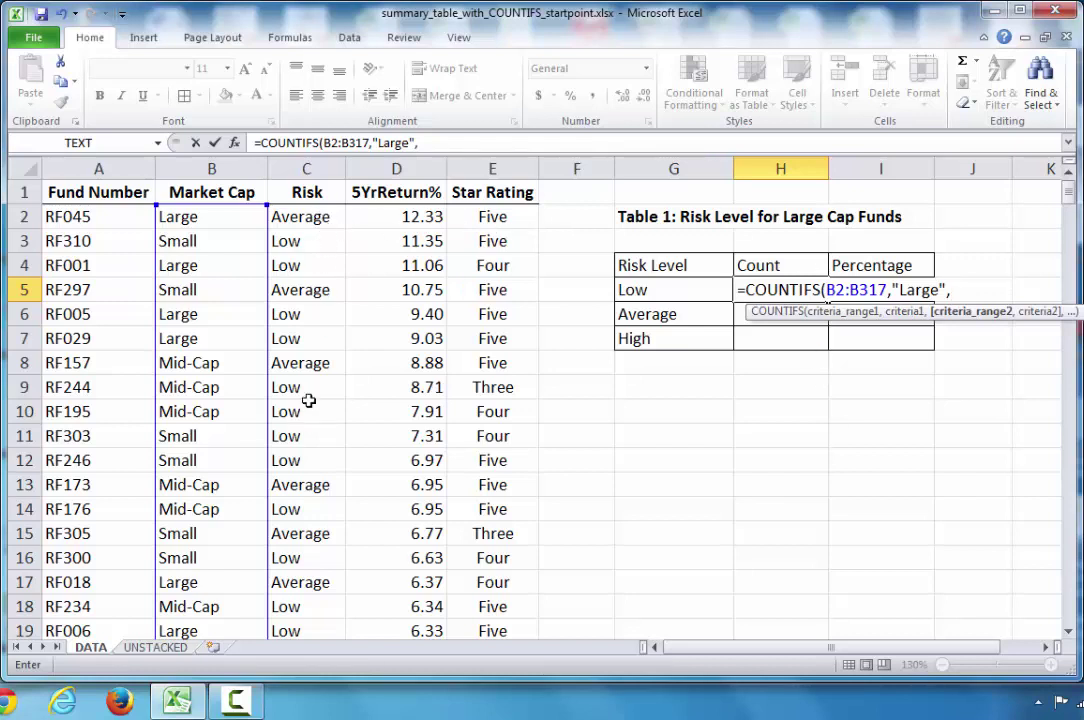
pyautogui.click(322, 218)
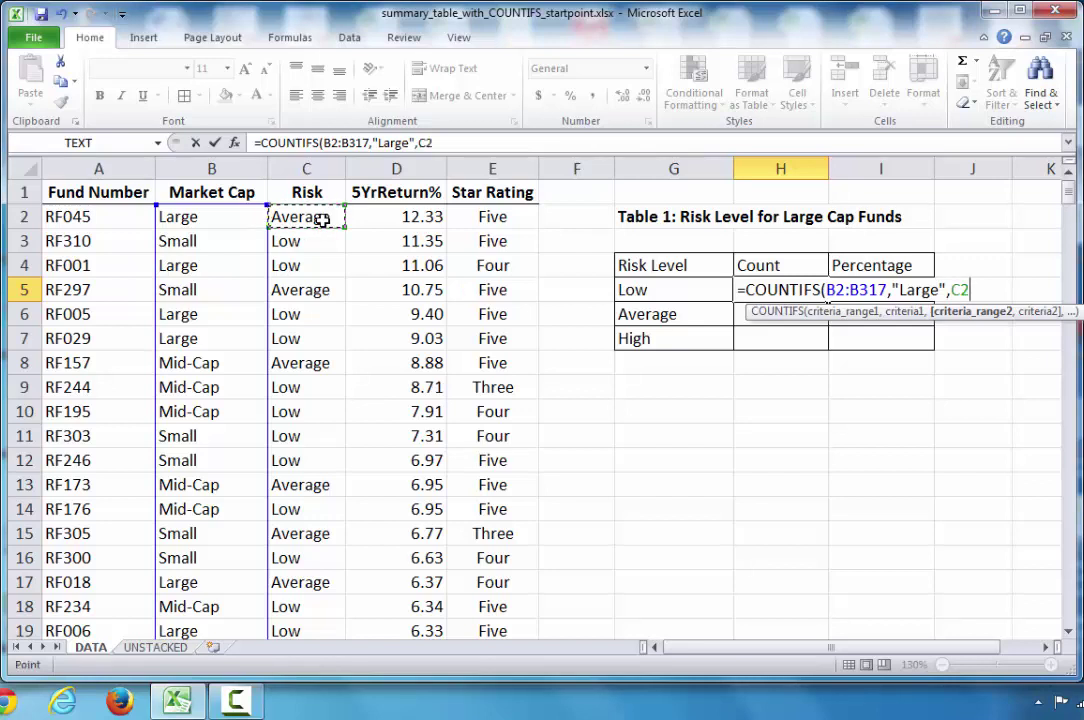
pyautogui.hotkey('ctrl', 'shift', 'Down')
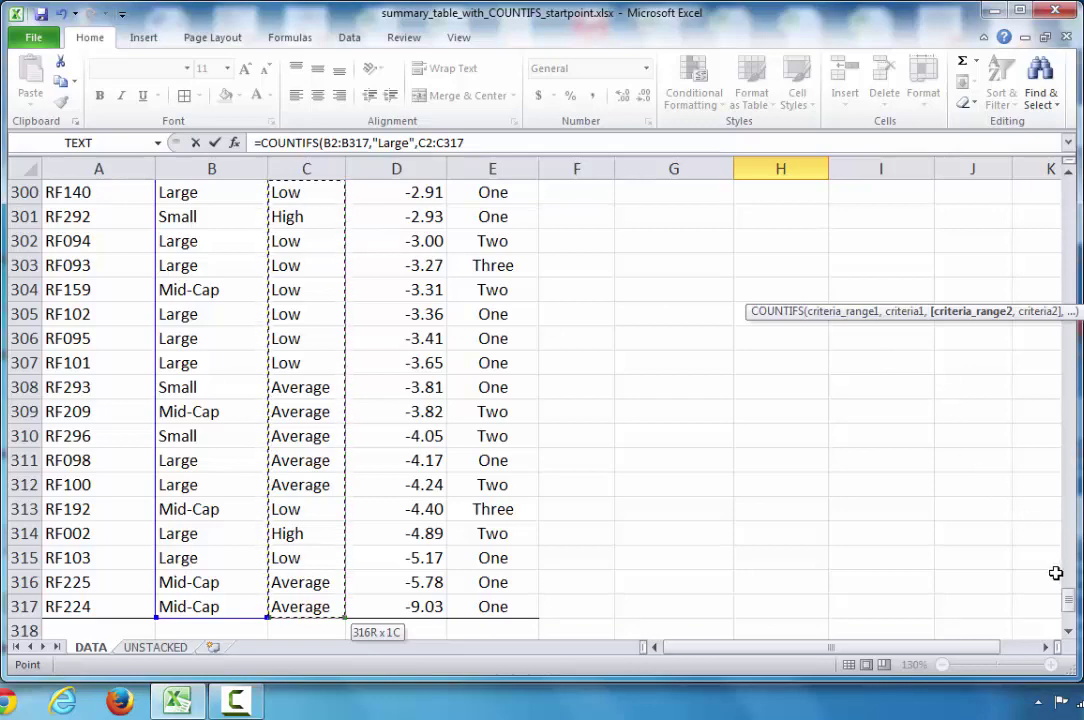
pyautogui.moveTo(1068, 598); pyautogui.dragTo(1068, 190)
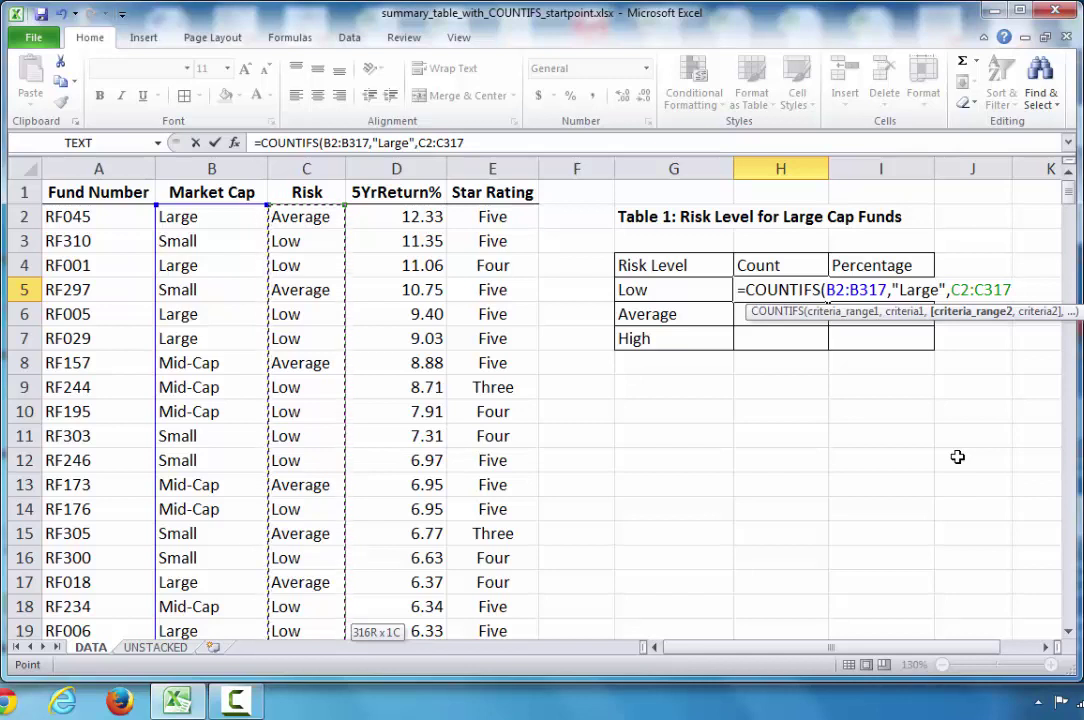
pyautogui.write(',')
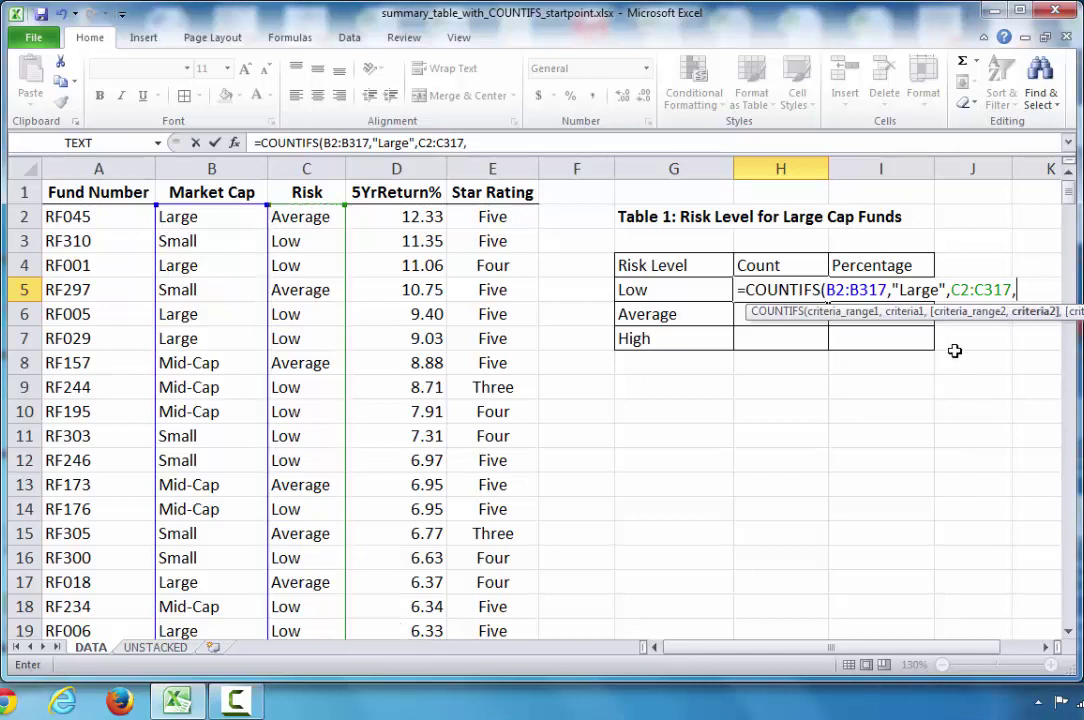
pyautogui.click(676, 291)
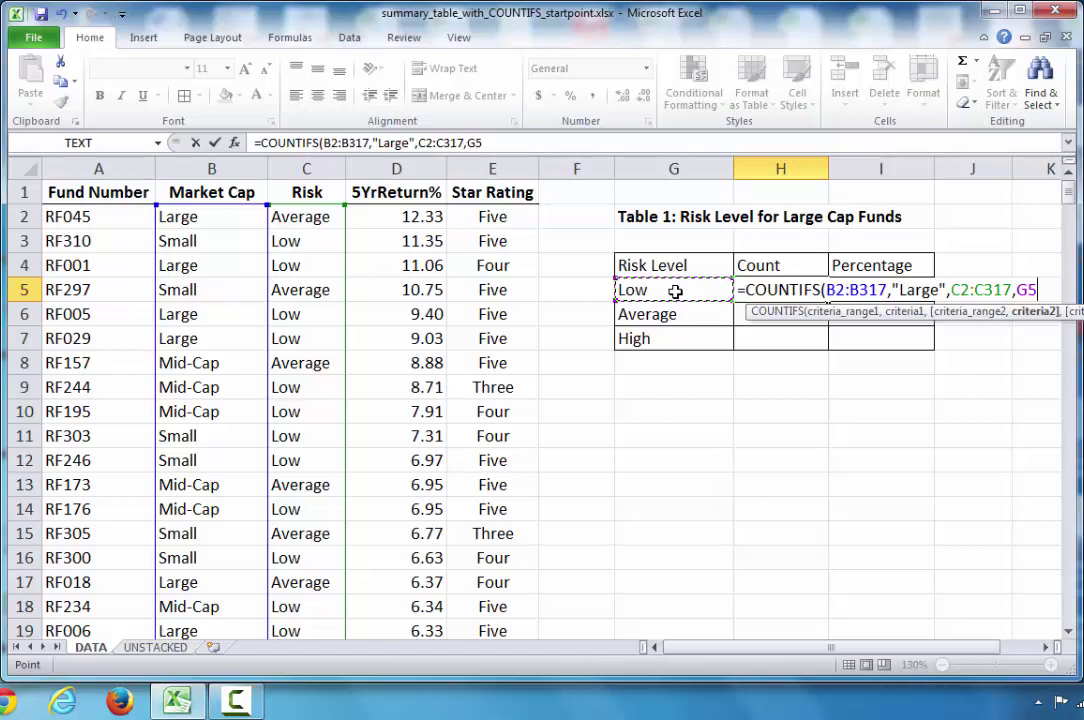
pyautogui.write(')')
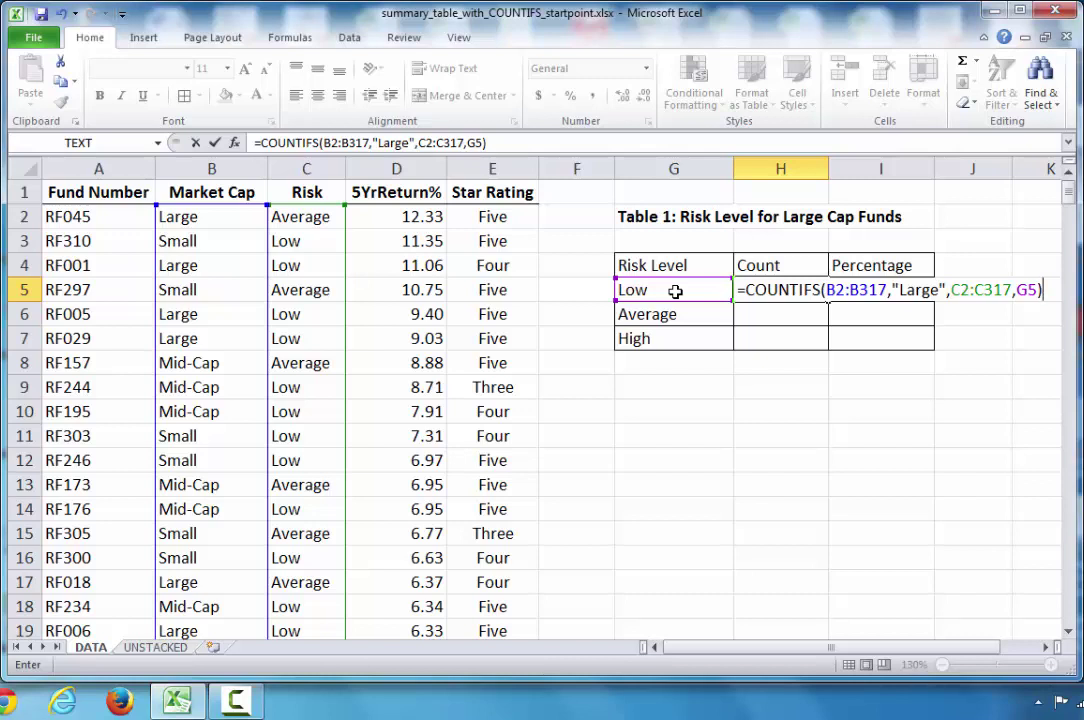
# Step: Make the Market Cap range in the H5 formula absolute as $B$2:$B$317
pyautogui.click(834, 290)
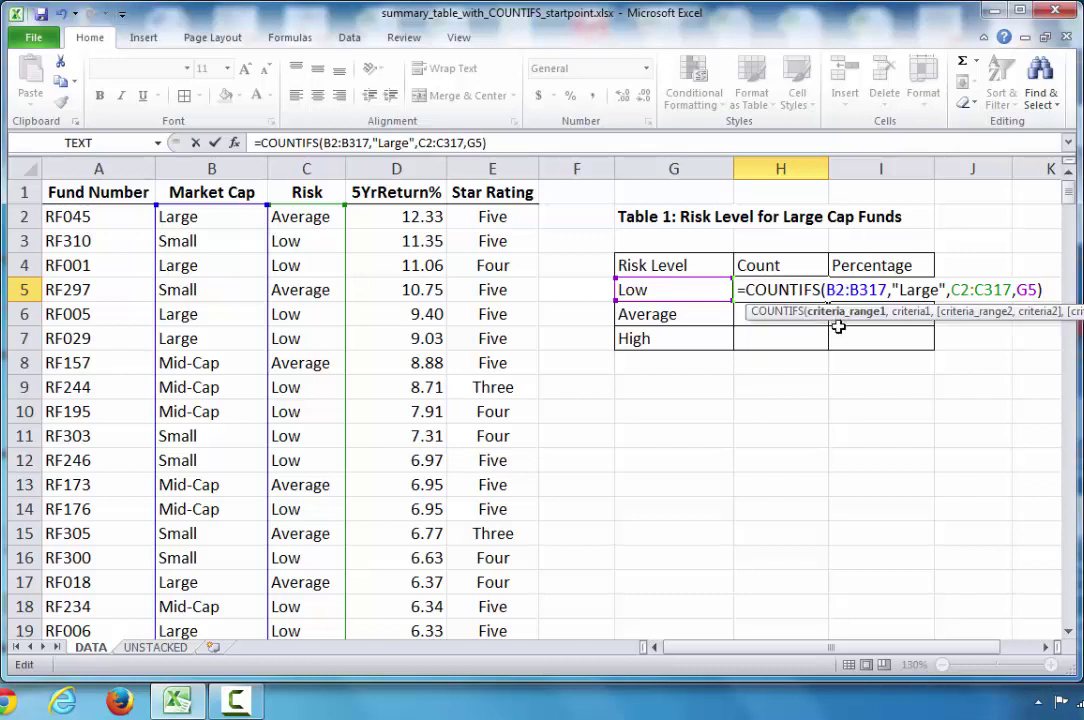
pyautogui.press('F4')
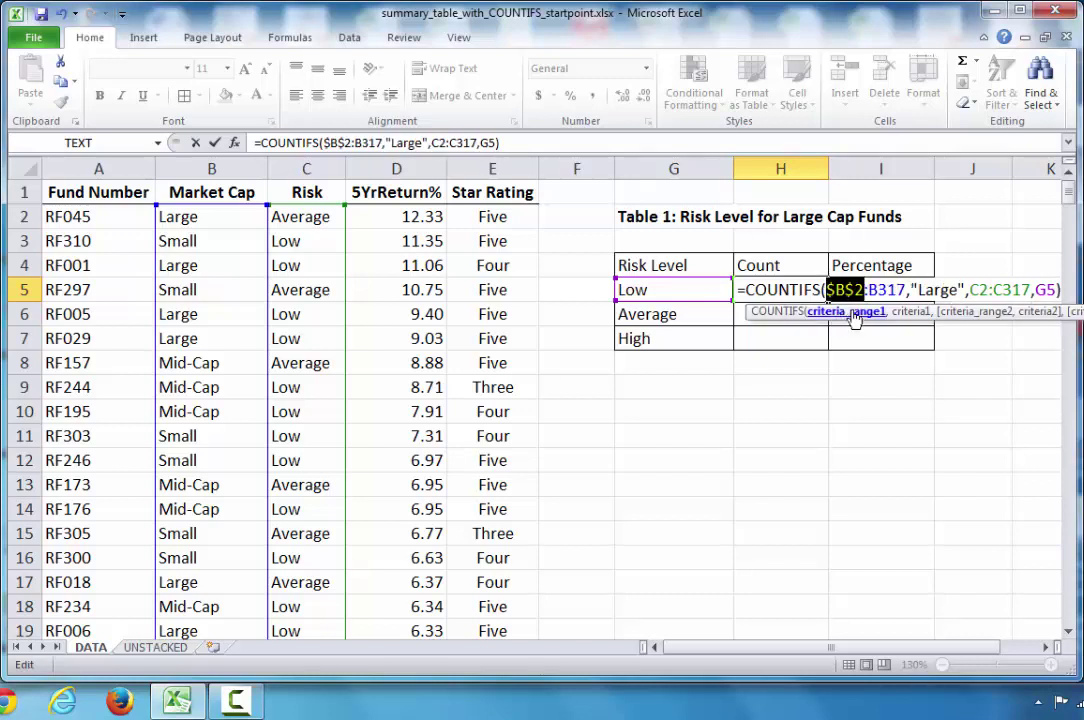
pyautogui.press('Right')
pyautogui.press('Right')
pyautogui.press('F4')
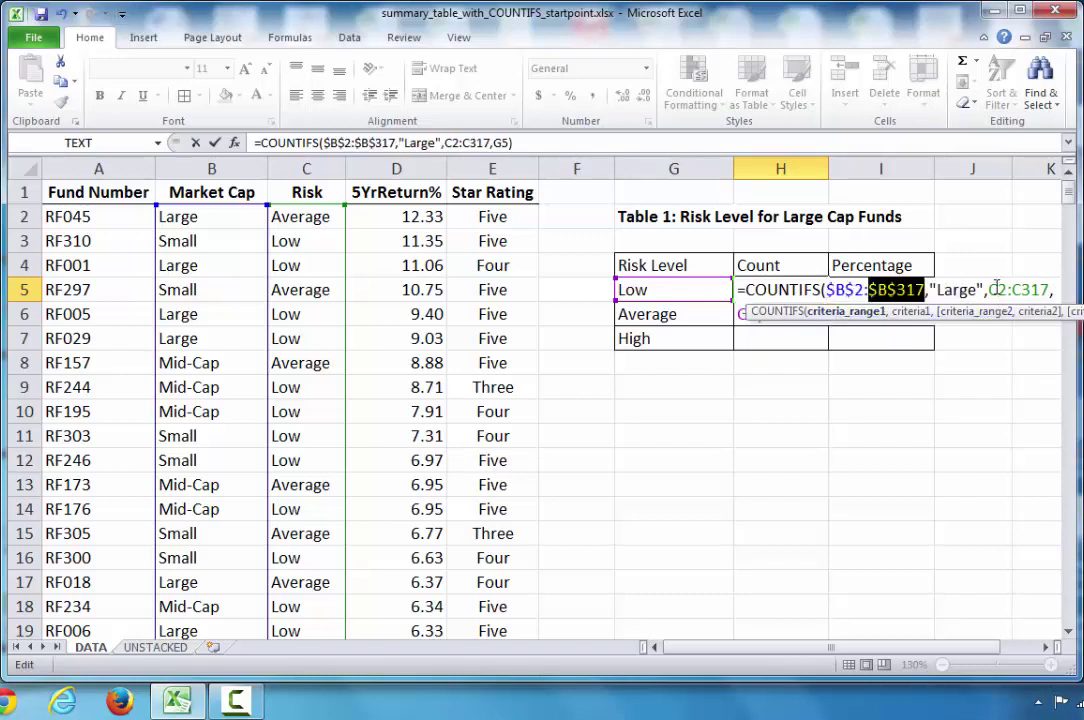
# Step: Make the Risk range in the H5 formula absolute as $C$2:$C$317
pyautogui.press('Right')
pyautogui.press('Right')
pyautogui.press('Right')
pyautogui.press('Right')
pyautogui.press('Right')
pyautogui.press('Right')
pyautogui.press('Right')
pyautogui.press('Right')
pyautogui.press('Right')
pyautogui.press('Right')
pyautogui.press('F4')
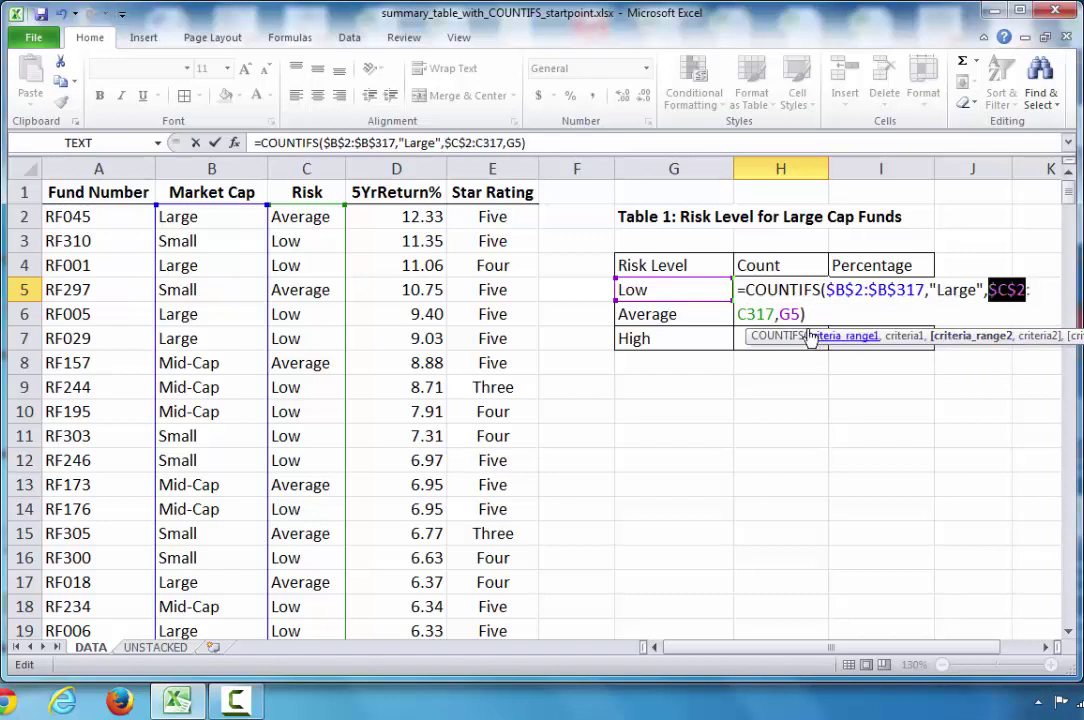
pyautogui.click(763, 316)
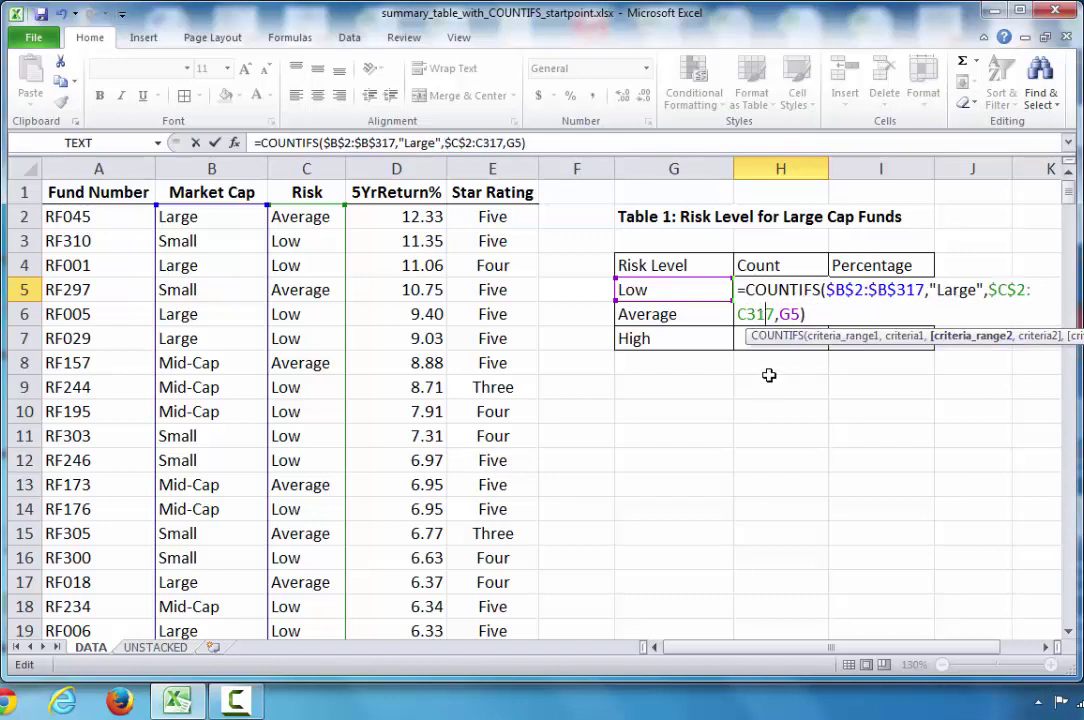
pyautogui.press('F4')
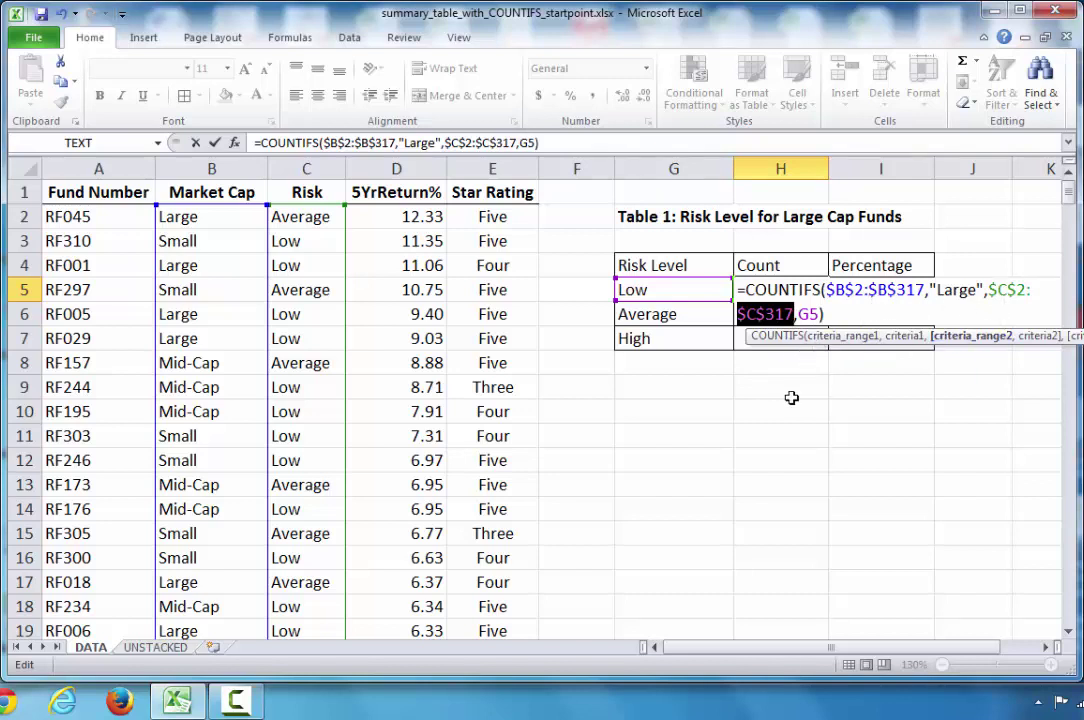
# Step: Fill the completed COUNTIFS formula from H5 down to H7 and review the formula in H5
pyautogui.click(820, 314)
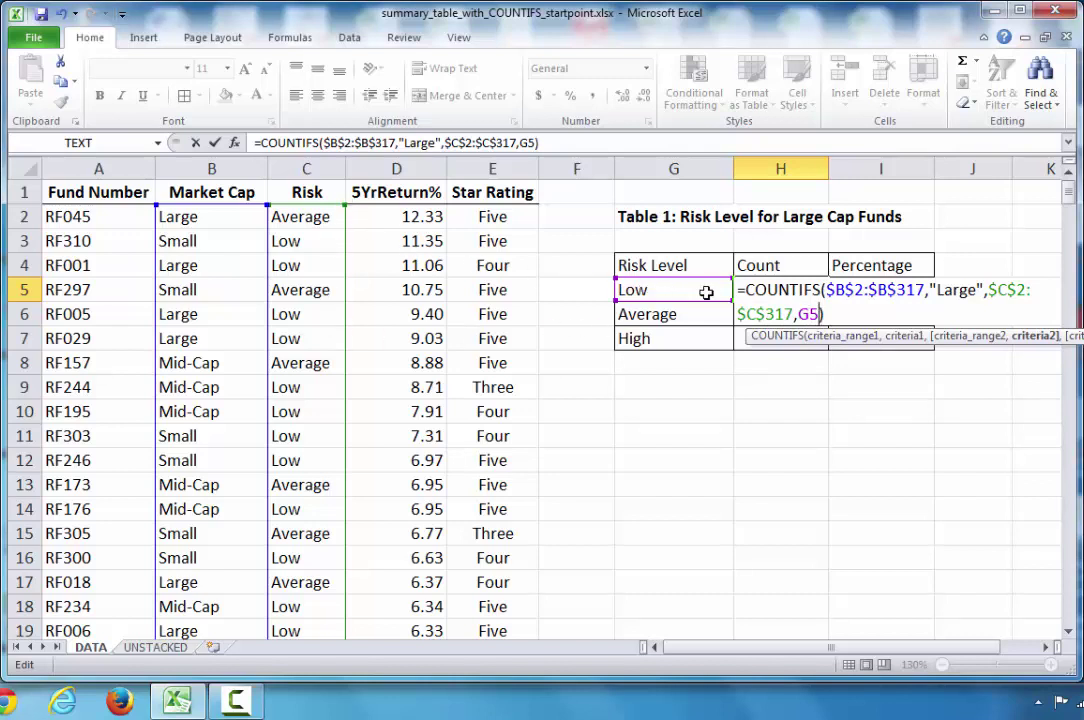
pyautogui.press('Return')
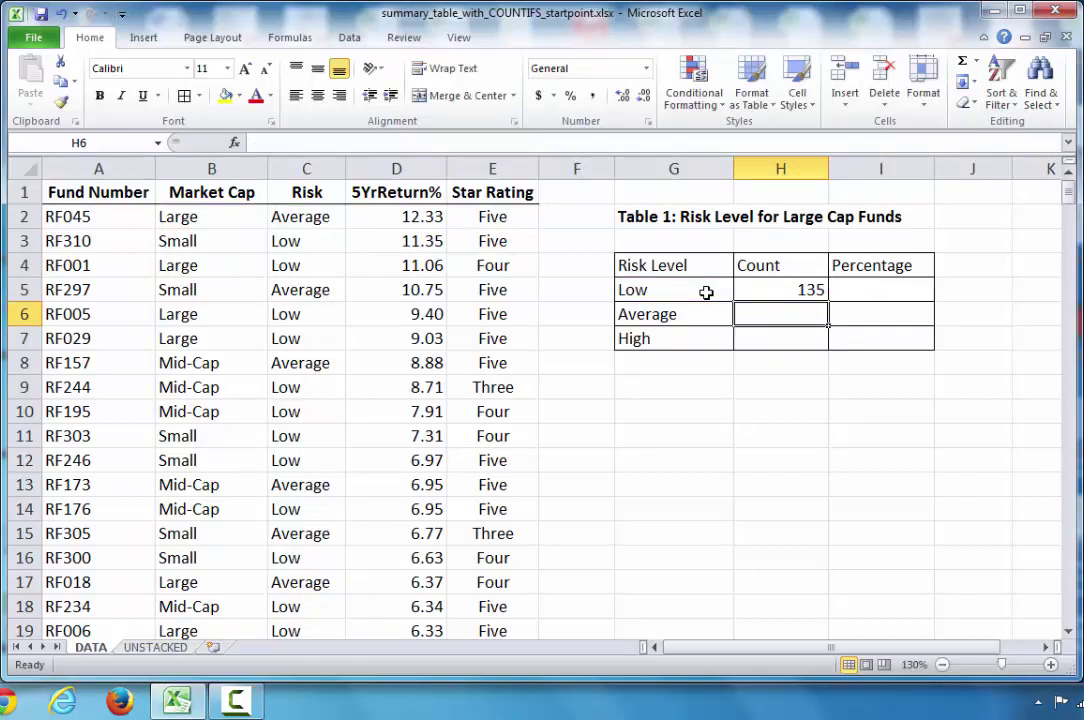
pyautogui.click(755, 289)
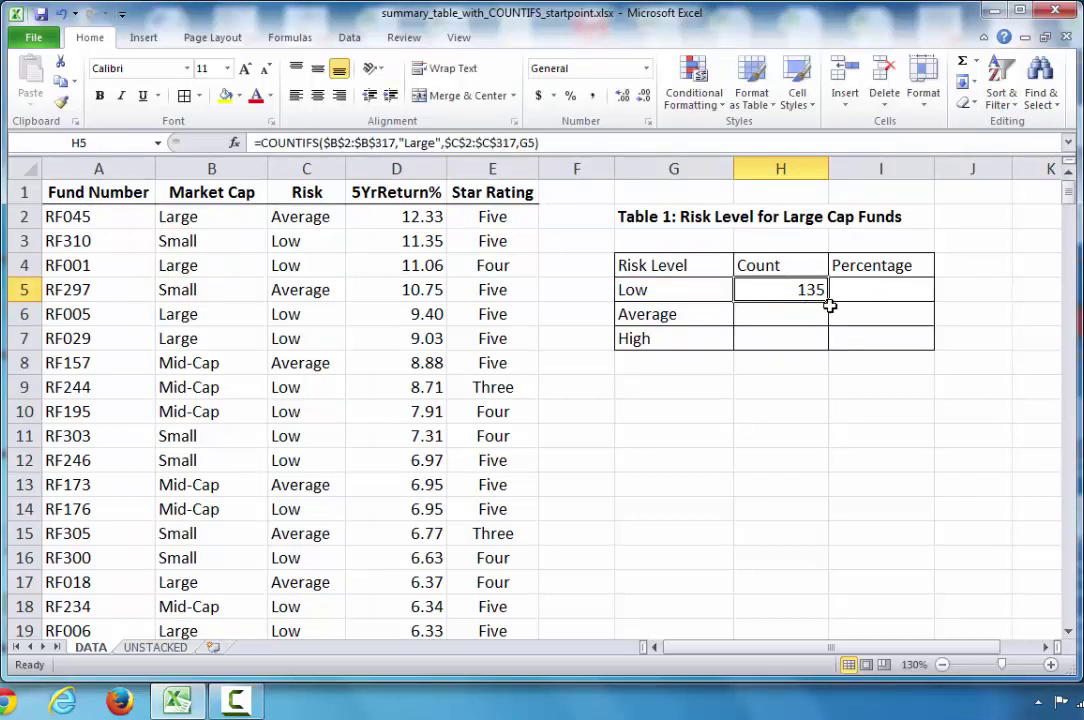
pyautogui.moveTo(830, 301); pyautogui.dragTo(828, 345)
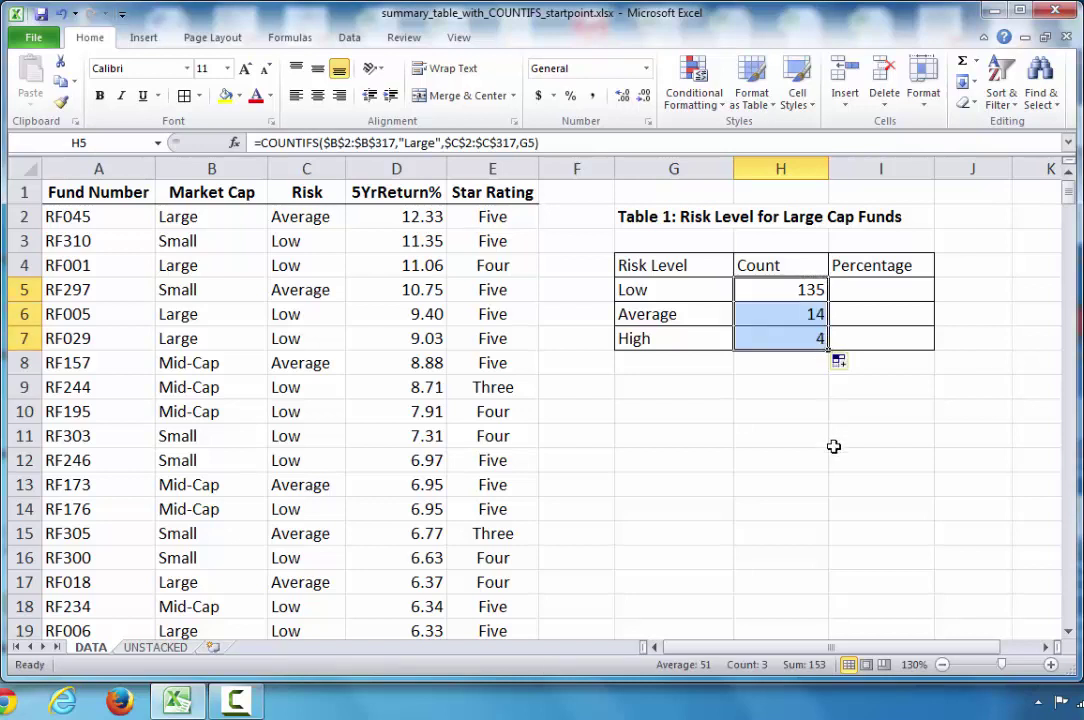
pyautogui.click(834, 459)
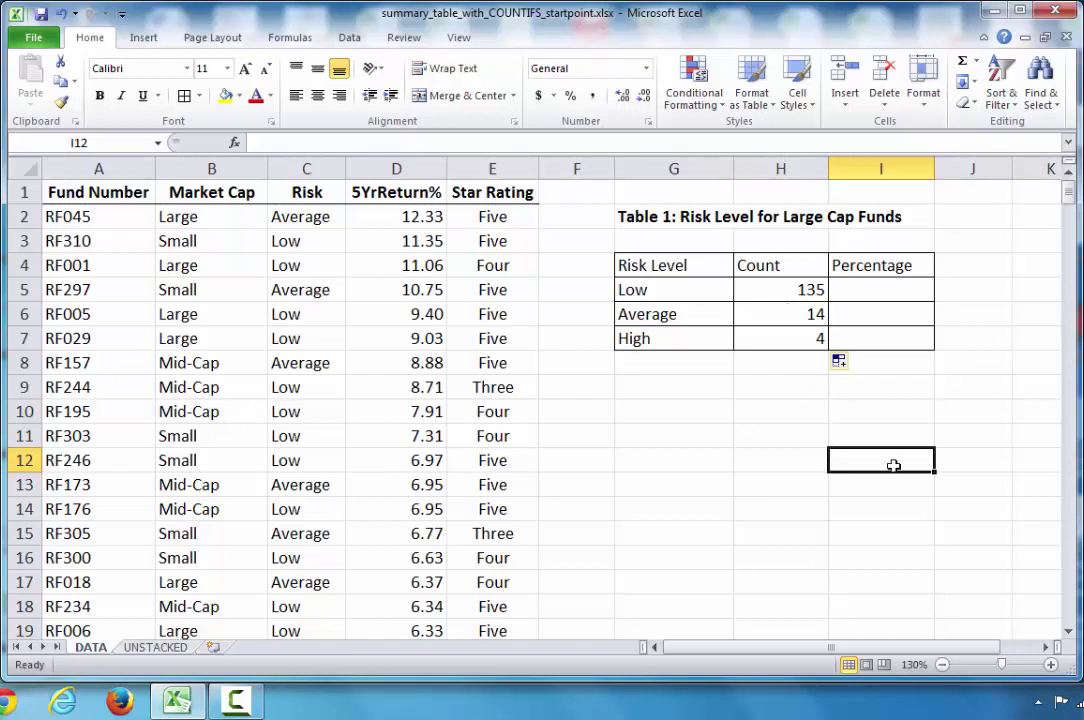
pyautogui.doubleClick(779, 290)
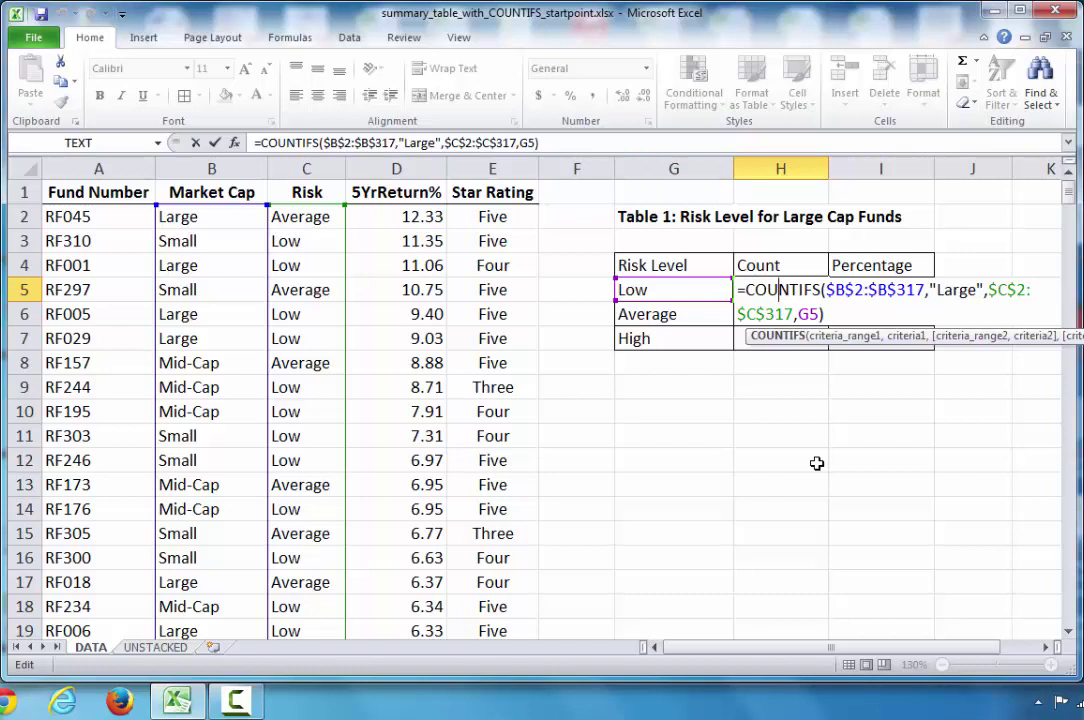
pyautogui.press('Return')
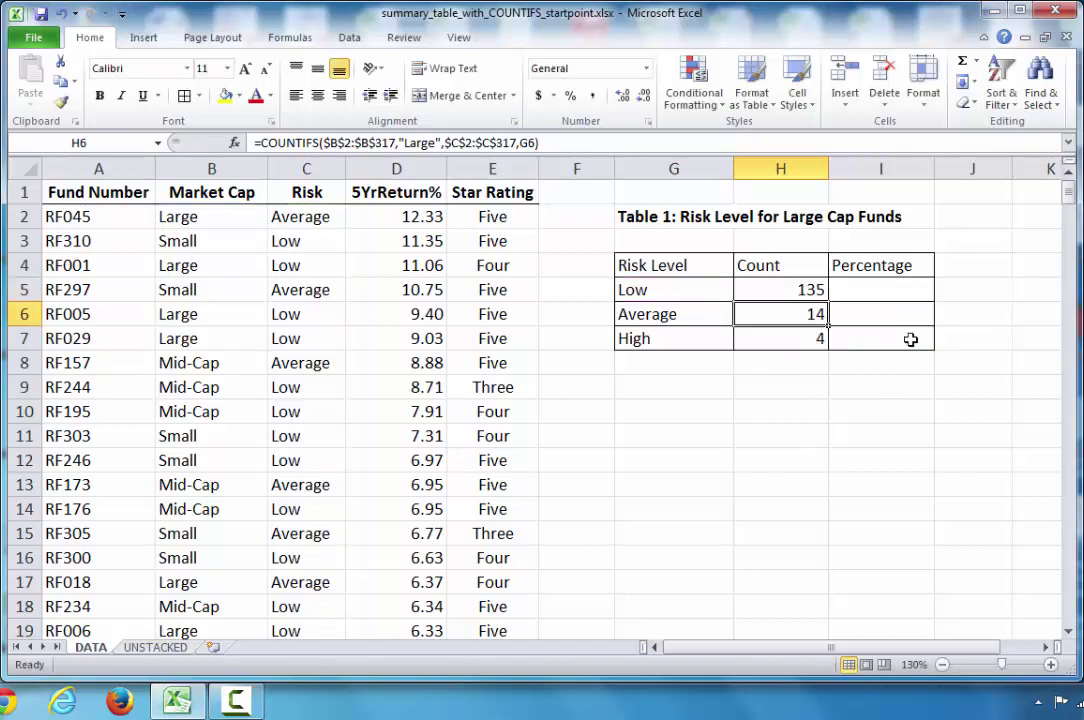
# Step: Enter the formula =H5/SUM($H$5:$H$7) in I5 to calculate the Low risk level's percentage
pyautogui.click(902, 293)
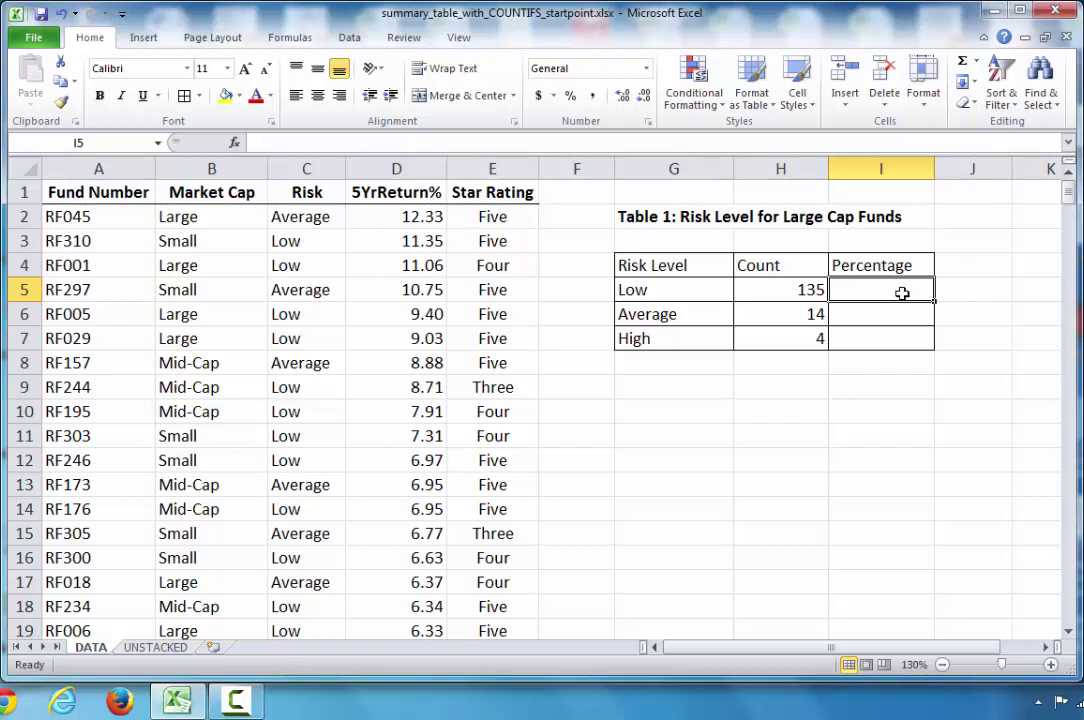
pyautogui.write('=')
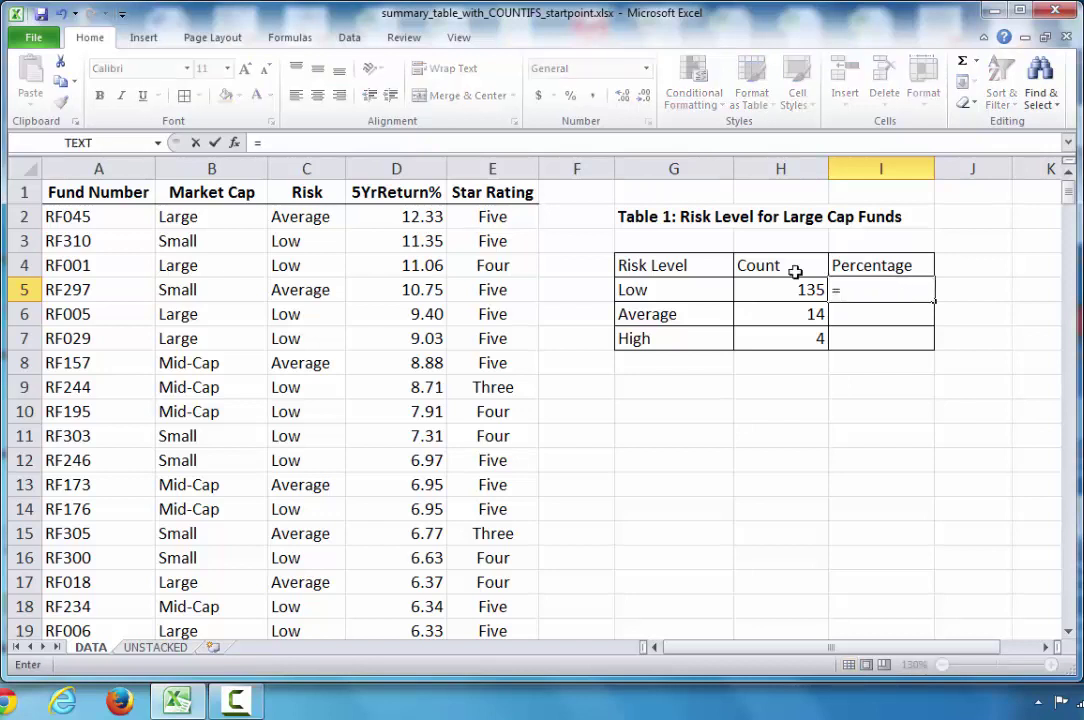
pyautogui.click(762, 295)
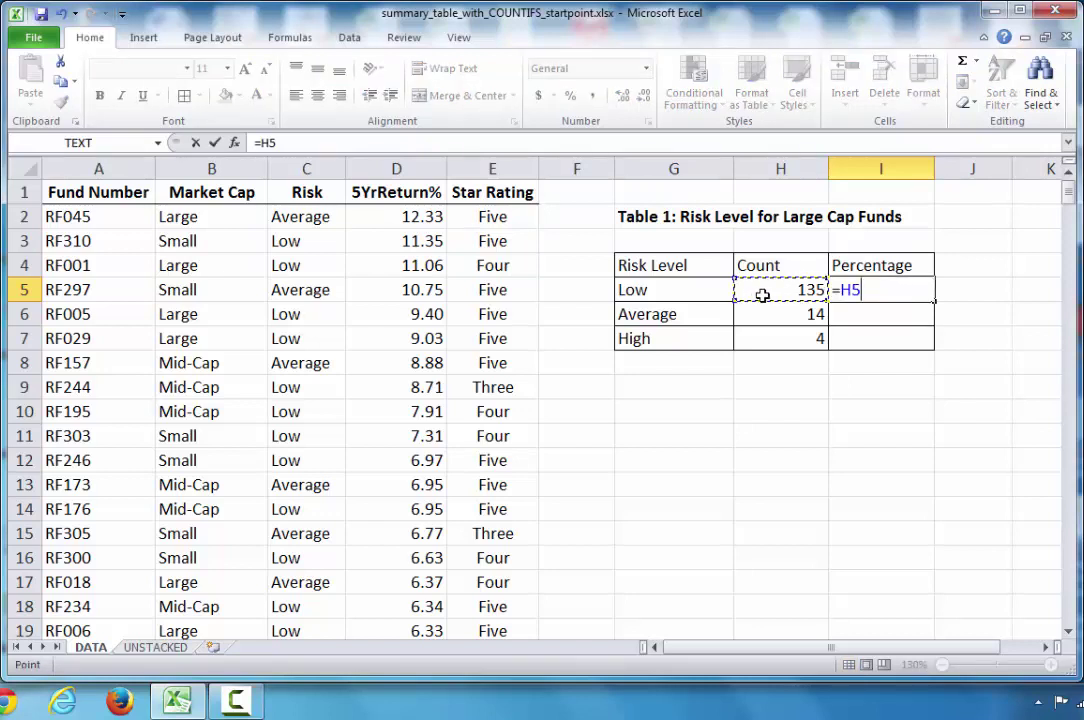
pyautogui.write('/sum(')
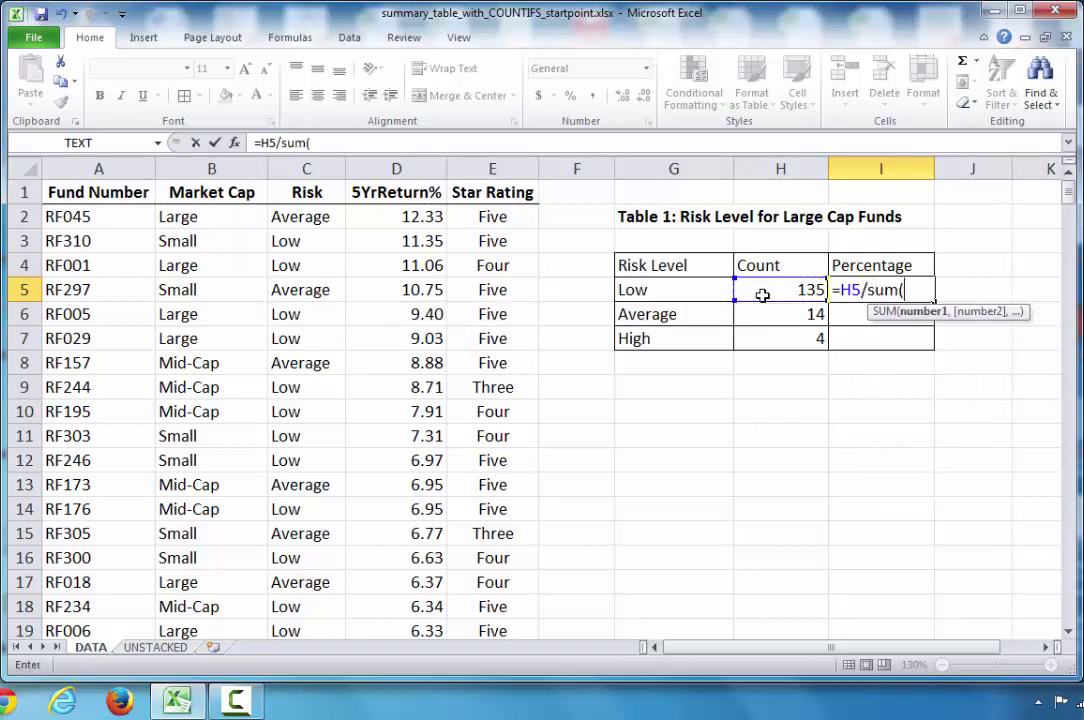
pyautogui.moveTo(764, 292); pyautogui.dragTo(762, 337)
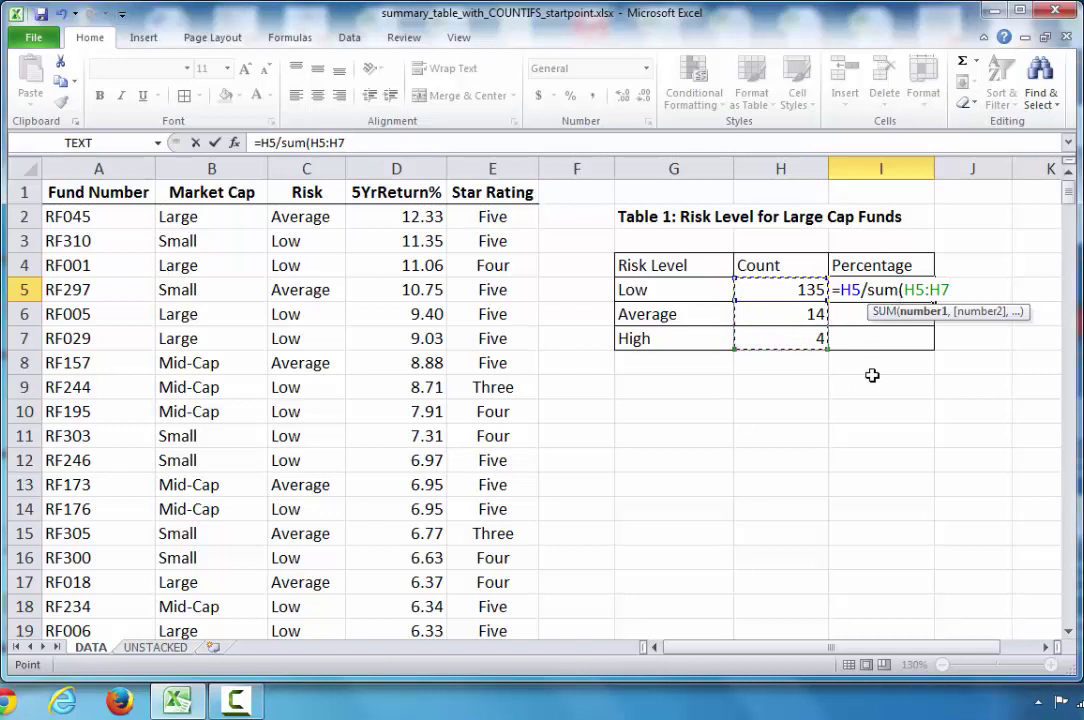
pyautogui.press('F4')
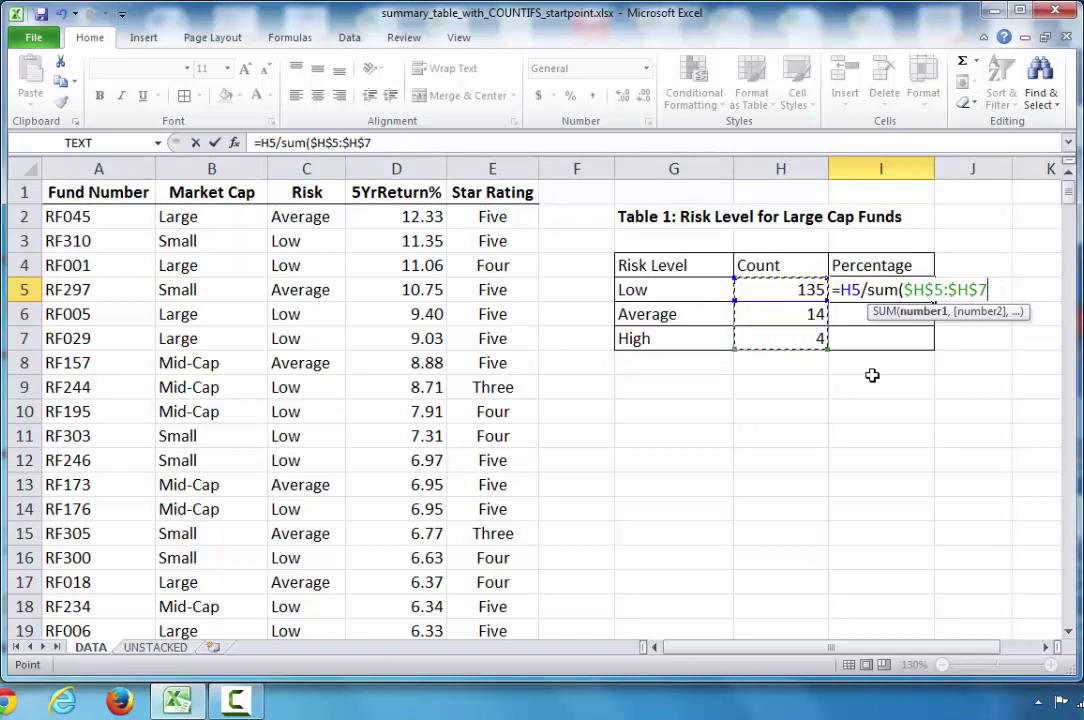
pyautogui.write(')')
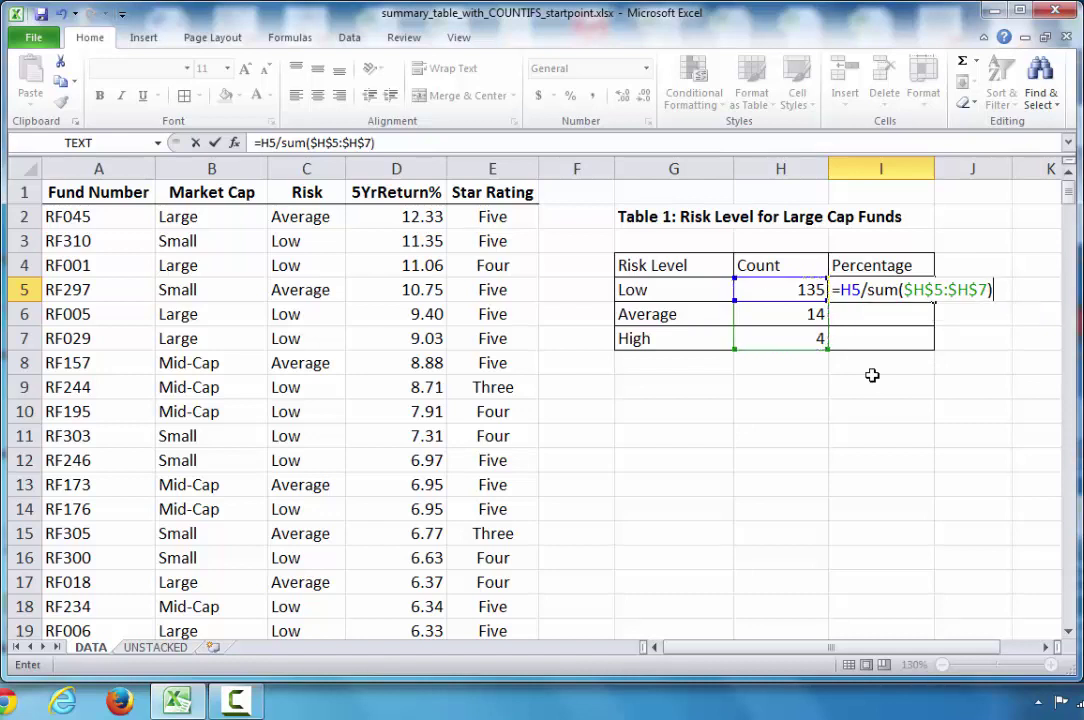
pyautogui.press('Return')
# Step: Format I5 as a percentage with one decimal place
pyautogui.click(866, 292)
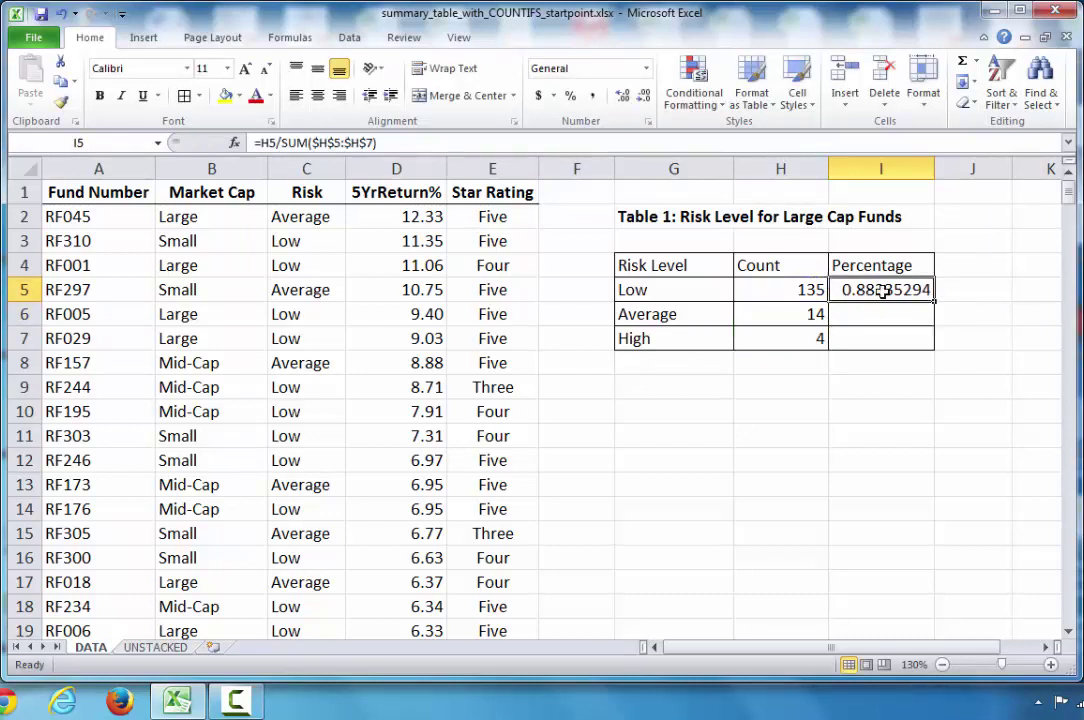
pyautogui.click(569, 96)
pyautogui.click(622, 96)
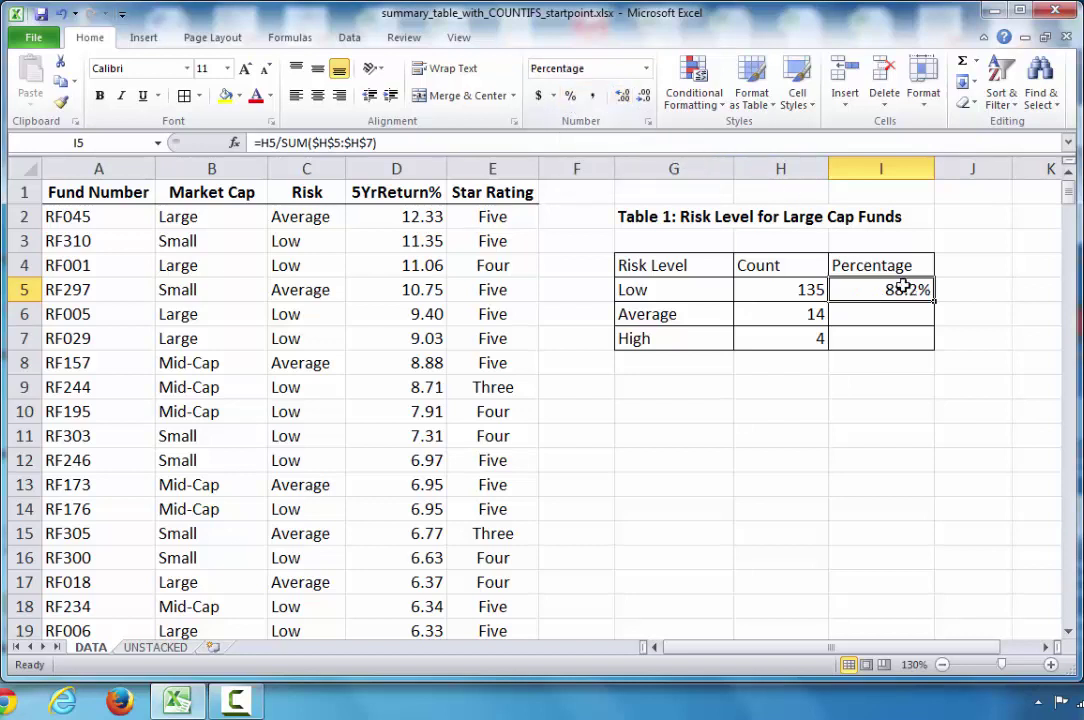
# Step: Fill the percentage formula from I5 down to I7 and open the formula in I5 for review
pyautogui.moveTo(933, 299); pyautogui.dragTo(927, 343)
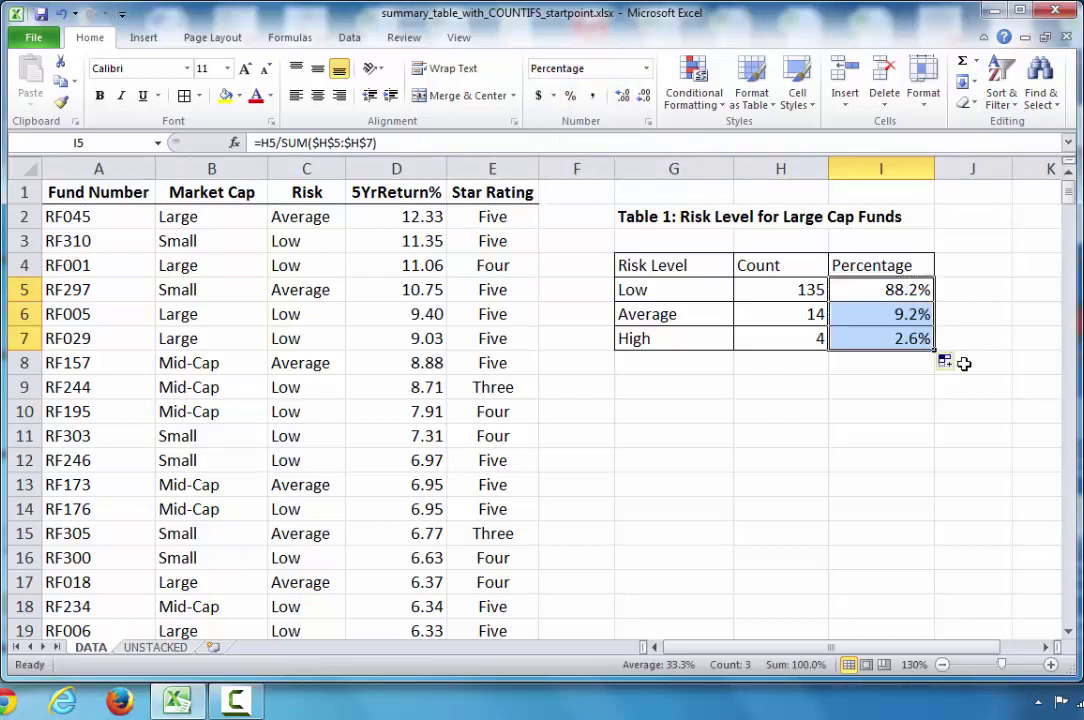
pyautogui.click(959, 421)
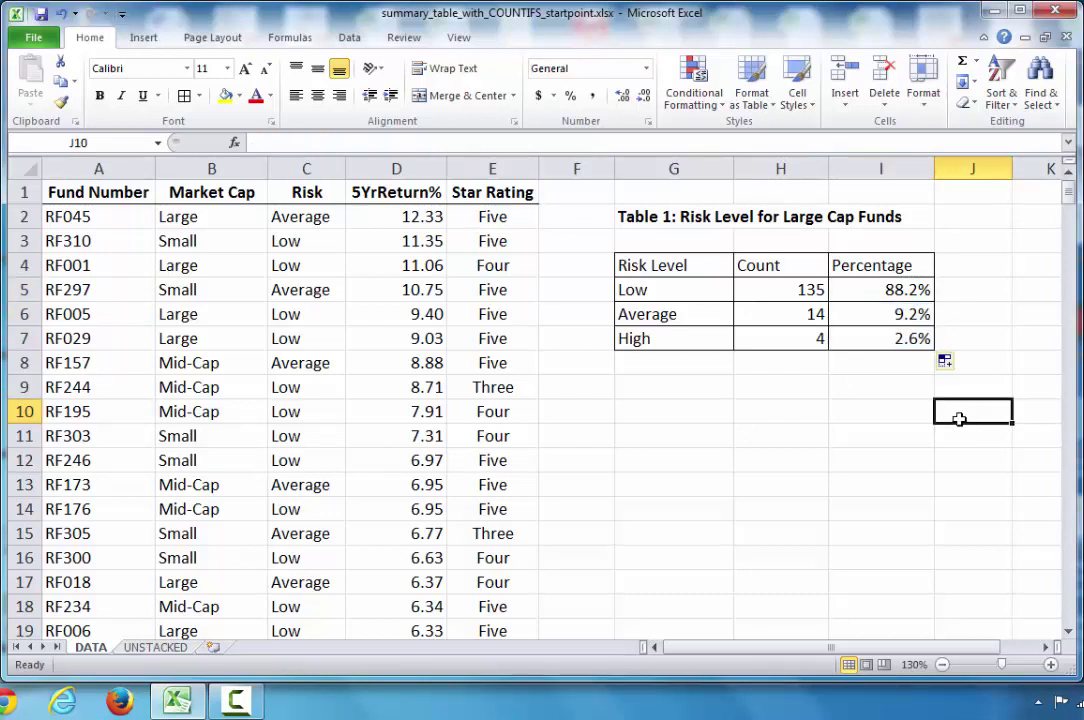
pyautogui.doubleClick(895, 289)
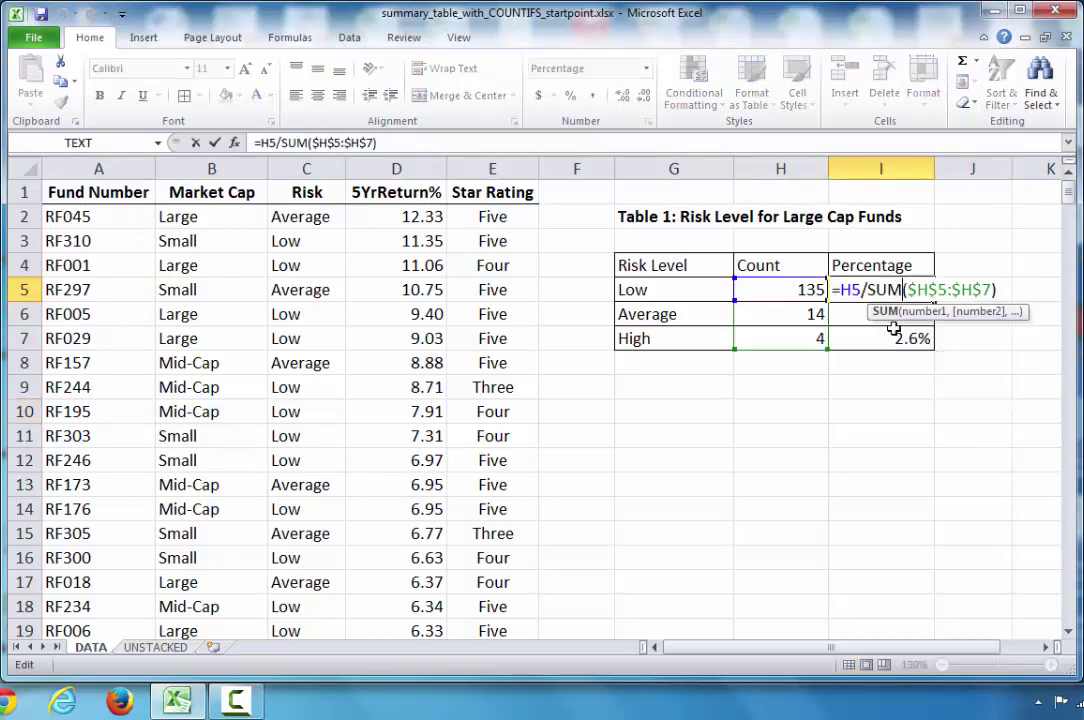